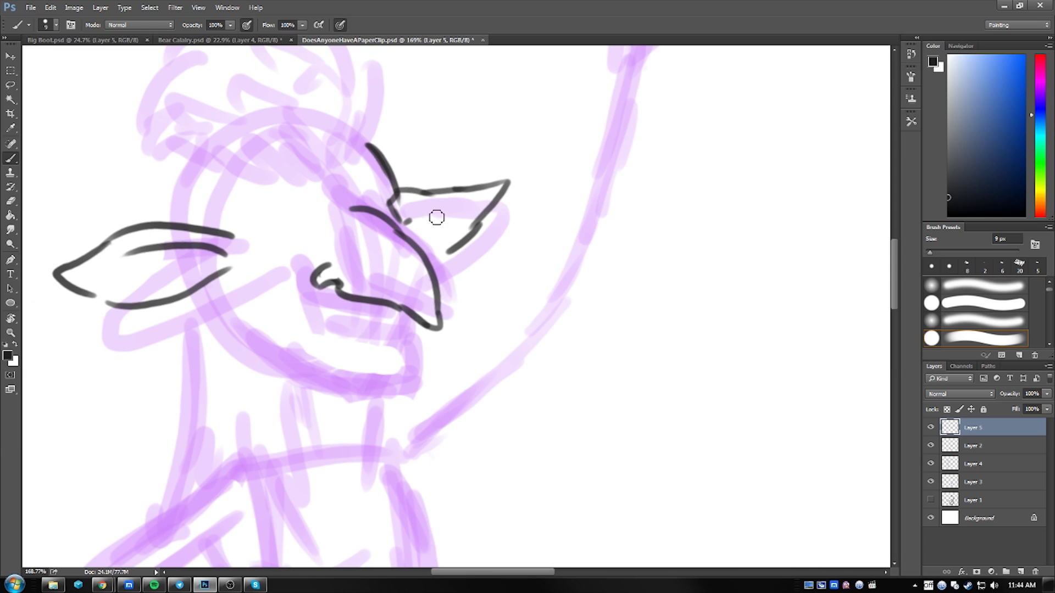
Ink the base of the standing goblin's near ear over the purple sketch, discarding the misplaced first stroke
{"action": "left_click_drag", "start_coordinate": [239, 207], "coordinate": [236, 306]}
{"action": "key", "text": "ctrl+z"}
{"action": "left_click_drag", "start_coordinate": [220, 231], "coordinate": [228, 254]}
Ink the standing goblin's large rounded hairdo with jagged tufts along its edge
{"action": "key", "text": "r"}
{"action": "left_click_drag", "start_coordinate": [353, 196], "coordinate": [521, 488]}
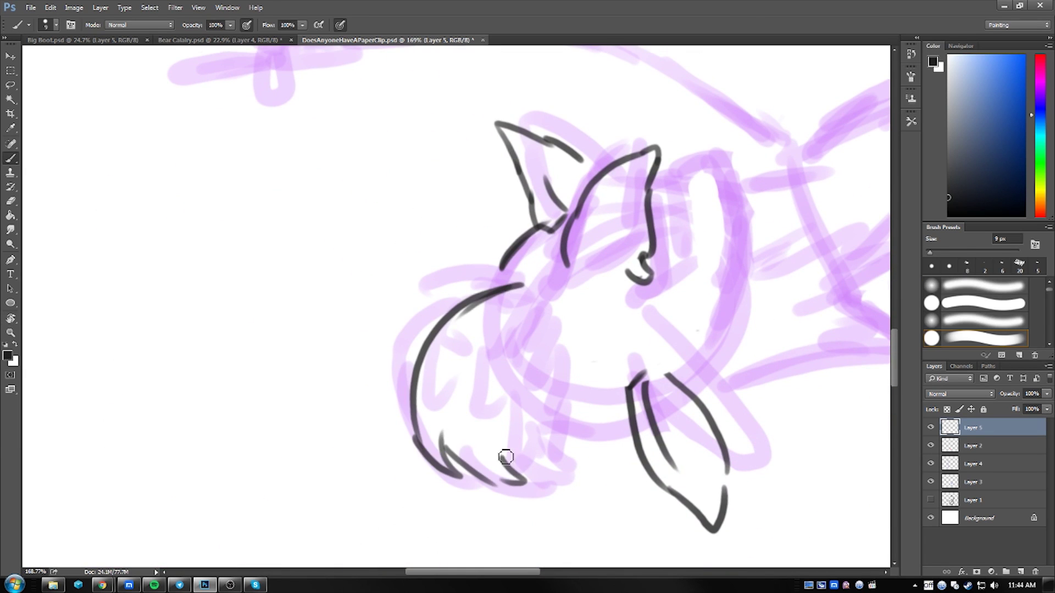
{"action": "key", "text": "Escape"}
{"action": "mouse_move", "coordinate": [373, 468]}
{"action": "left_mouse_down"}
{"action": "mouse_move", "coordinate": [499, 271]}
{"action": "mouse_move", "coordinate": [271, 306]}
{"action": "left_mouse_up"}
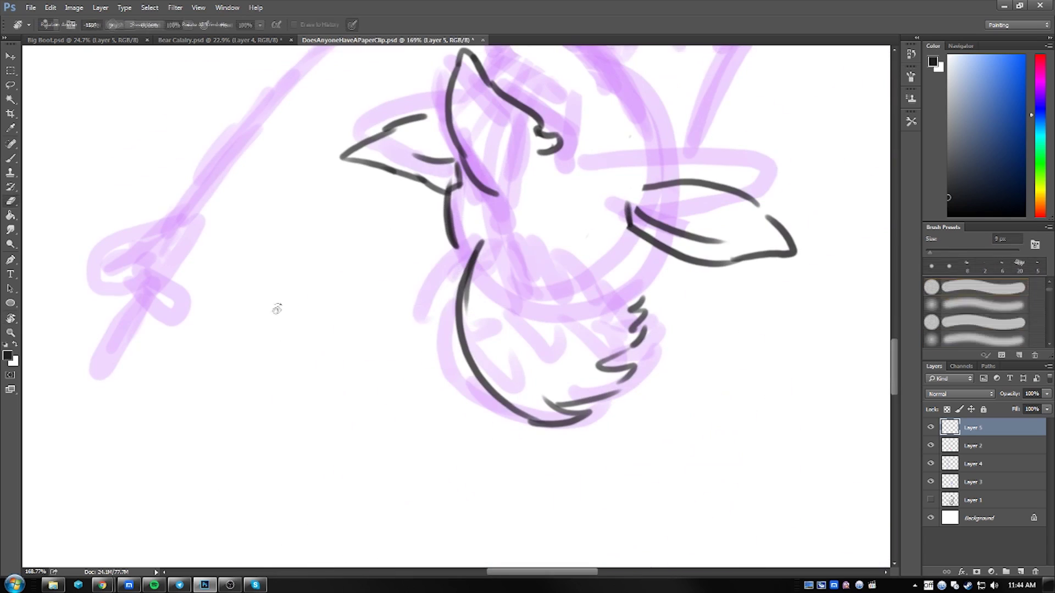
{"action": "mouse_move", "coordinate": [463, 251]}
{"action": "left_mouse_down"}
{"action": "mouse_move", "coordinate": [497, 396]}
{"action": "mouse_move", "coordinate": [418, 231]}
{"action": "mouse_move", "coordinate": [384, 208]}
{"action": "left_mouse_up"}
{"action": "key", "text": "r"}
Ink the standing goblin's open mouth, protruding lower jaw and back of the neck with a fur fringe
{"action": "left_click_drag", "start_coordinate": [519, 169], "coordinate": [458, 258]}
{"action": "mouse_move", "coordinate": [489, 225]}
{"action": "left_mouse_down"}
{"action": "mouse_move", "coordinate": [465, 299]}
{"action": "mouse_move", "coordinate": [497, 329]}
{"action": "mouse_move", "coordinate": [433, 341]}
{"action": "mouse_move", "coordinate": [434, 384]}
{"action": "mouse_move", "coordinate": [473, 221]}
{"action": "mouse_move", "coordinate": [455, 313]}
{"action": "mouse_move", "coordinate": [626, 287]}
{"action": "mouse_move", "coordinate": [459, 294]}
{"action": "mouse_move", "coordinate": [461, 308]}
{"action": "left_mouse_up"}
{"action": "left_click_drag", "start_coordinate": [522, 236], "coordinate": [395, 297]}
{"action": "mouse_move", "coordinate": [411, 219]}
{"action": "left_mouse_down"}
{"action": "mouse_move", "coordinate": [383, 292]}
{"action": "mouse_move", "coordinate": [384, 330]}
{"action": "left_mouse_up"}
{"action": "key", "text": "e"}
{"action": "key", "text": "b"}
{"action": "mouse_move", "coordinate": [495, 247]}
{"action": "left_mouse_down"}
{"action": "mouse_move", "coordinate": [447, 282]}
{"action": "mouse_move", "coordinate": [473, 329]}
{"action": "left_mouse_up"}
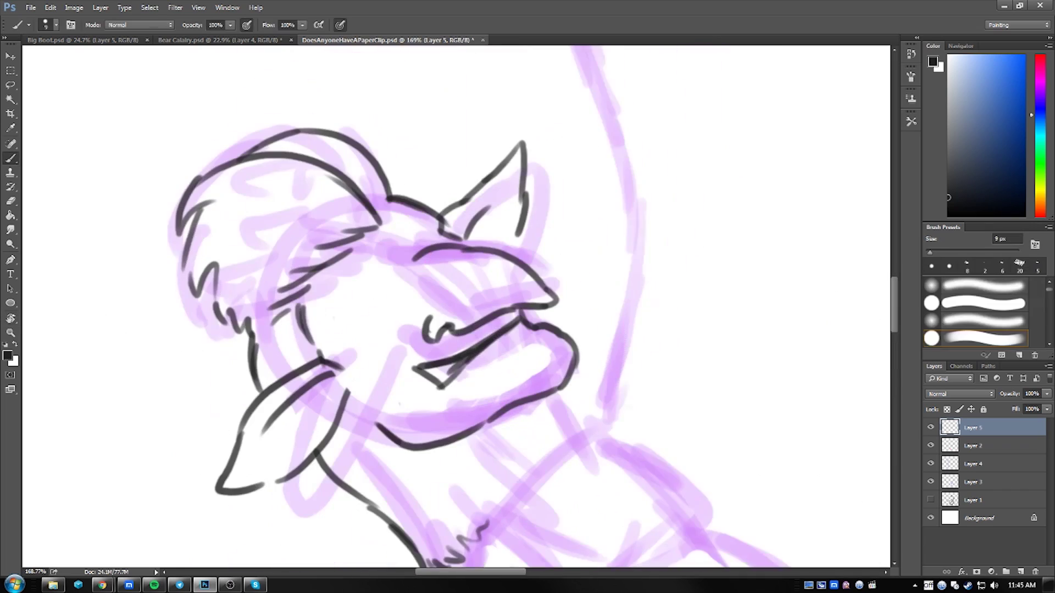
Draw both of the standing goblin's eyes with pupils and brow lines above the long nose
{"action": "left_click_drag", "start_coordinate": [397, 267], "coordinate": [379, 308]}
{"action": "left_click_drag", "start_coordinate": [385, 270], "coordinate": [393, 280]}
{"action": "mouse_move", "coordinate": [434, 217]}
{"action": "left_mouse_down"}
{"action": "mouse_move", "coordinate": [418, 247]}
{"action": "mouse_move", "coordinate": [418, 285]}
{"action": "mouse_move", "coordinate": [385, 165]}
{"action": "left_mouse_up"}
{"action": "mouse_move", "coordinate": [300, 192]}
{"action": "left_mouse_down"}
{"action": "mouse_move", "coordinate": [330, 271]}
{"action": "mouse_move", "coordinate": [385, 346]}
{"action": "left_mouse_up"}
Ink the front neck lines below the standing goblin's jaw, replacing the unsatisfactory strokes
{"action": "left_click_drag", "start_coordinate": [435, 278], "coordinate": [451, 328]}
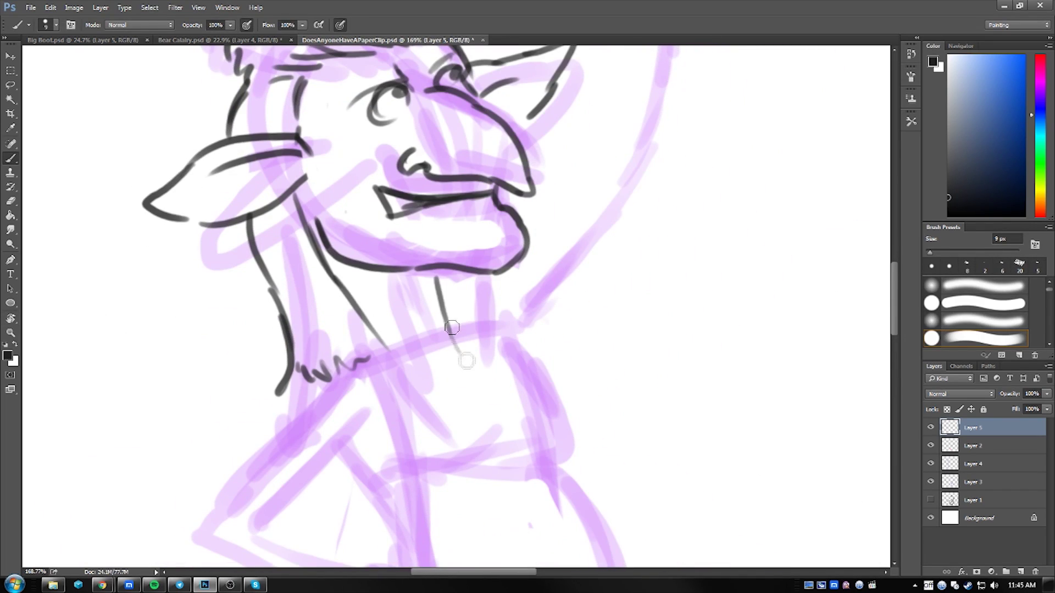
{"action": "key", "text": "ctrl+z"}
{"action": "key", "text": "ctrl+z"}
{"action": "left_click_drag", "start_coordinate": [318, 258], "coordinate": [435, 367]}
{"action": "mouse_move", "coordinate": [434, 279]}
{"action": "left_mouse_down"}
{"action": "mouse_move", "coordinate": [430, 331]}
{"action": "mouse_move", "coordinate": [456, 347]}
{"action": "left_mouse_up"}
Ink the standing goblin's shoulders and chest outline and start the line of the raised arm
{"action": "left_click_drag", "start_coordinate": [278, 392], "coordinate": [426, 255]}
{"action": "mouse_move", "coordinate": [426, 256]}
{"action": "left_mouse_down"}
{"action": "mouse_move", "coordinate": [338, 407]}
{"action": "mouse_move", "coordinate": [384, 275]}
{"action": "left_mouse_up"}
{"action": "left_click_drag", "start_coordinate": [291, 304], "coordinate": [355, 427]}
{"action": "left_click_drag", "start_coordinate": [380, 331], "coordinate": [409, 445]}
{"action": "left_click_drag", "start_coordinate": [385, 275], "coordinate": [494, 316]}
{"action": "mouse_move", "coordinate": [475, 267]}
{"action": "left_mouse_down"}
{"action": "mouse_move", "coordinate": [486, 351]}
{"action": "mouse_move", "coordinate": [523, 419]}
{"action": "mouse_move", "coordinate": [523, 155]}
{"action": "mouse_move", "coordinate": [501, 179]}
{"action": "mouse_move", "coordinate": [638, 214]}
{"action": "mouse_move", "coordinate": [366, 123]}
{"action": "left_mouse_up"}
{"action": "key", "text": "r"}
{"action": "left_click_drag", "start_coordinate": [475, 321], "coordinate": [439, 226]}
{"action": "key", "text": "r"}
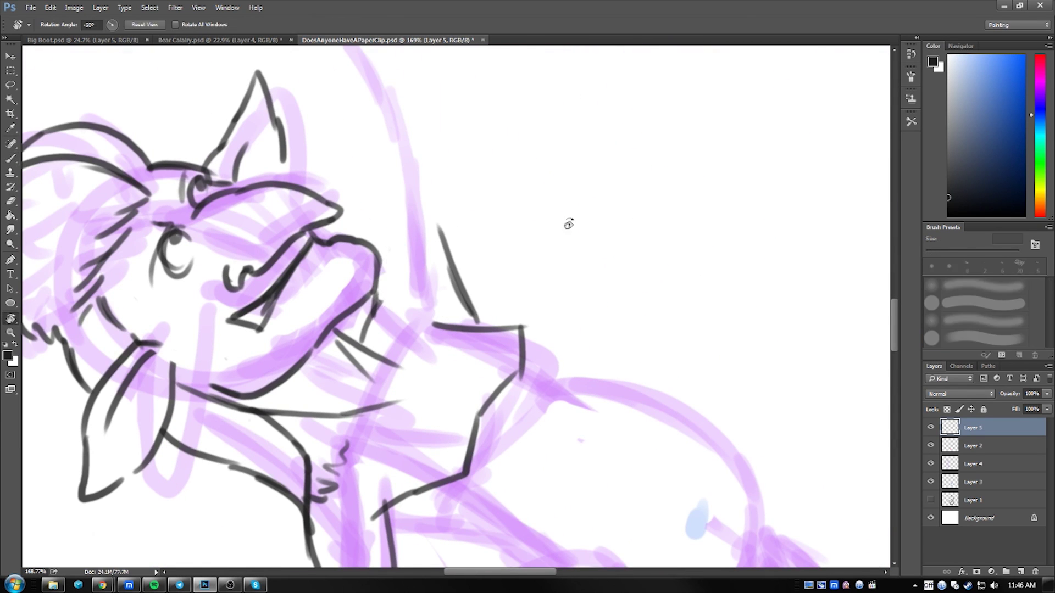
Ink both contours of the standing goblin's raised arm from the shoulder to the wrist
{"action": "left_click_drag", "start_coordinate": [567, 223], "coordinate": [494, 165]}
{"action": "left_click_drag", "start_coordinate": [439, 313], "coordinate": [297, 384]}
{"action": "left_click_drag", "start_coordinate": [439, 307], "coordinate": [340, 450]}
{"action": "left_click_drag", "start_coordinate": [494, 307], "coordinate": [484, 286]}
{"action": "left_click_drag", "start_coordinate": [409, 263], "coordinate": [373, 385]}
{"action": "left_click_drag", "start_coordinate": [444, 341], "coordinate": [379, 401]}
{"action": "mouse_move", "coordinate": [501, 156]}
{"action": "left_mouse_down"}
{"action": "mouse_move", "coordinate": [447, 327]}
{"action": "mouse_move", "coordinate": [407, 270]}
{"action": "left_mouse_up"}
Ink the raised hand with curled fingers and an extended index finger, cleaning up overlapping lines
{"action": "key", "text": "e"}
{"action": "mouse_move", "coordinate": [394, 357]}
{"action": "left_mouse_down"}
{"action": "mouse_move", "coordinate": [365, 405]}
{"action": "mouse_move", "coordinate": [394, 362]}
{"action": "mouse_move", "coordinate": [385, 418]}
{"action": "left_mouse_up"}
{"action": "mouse_move", "coordinate": [428, 329]}
{"action": "left_mouse_down"}
{"action": "mouse_move", "coordinate": [494, 229]}
{"action": "mouse_move", "coordinate": [415, 322]}
{"action": "mouse_move", "coordinate": [371, 278]}
{"action": "left_mouse_up"}
{"action": "key", "text": "b"}
{"action": "mouse_move", "coordinate": [371, 277]}
{"action": "left_mouse_down"}
{"action": "mouse_move", "coordinate": [407, 220]}
{"action": "mouse_move", "coordinate": [404, 258]}
{"action": "left_mouse_up"}
{"action": "left_click_drag", "start_coordinate": [407, 253], "coordinate": [431, 291]}
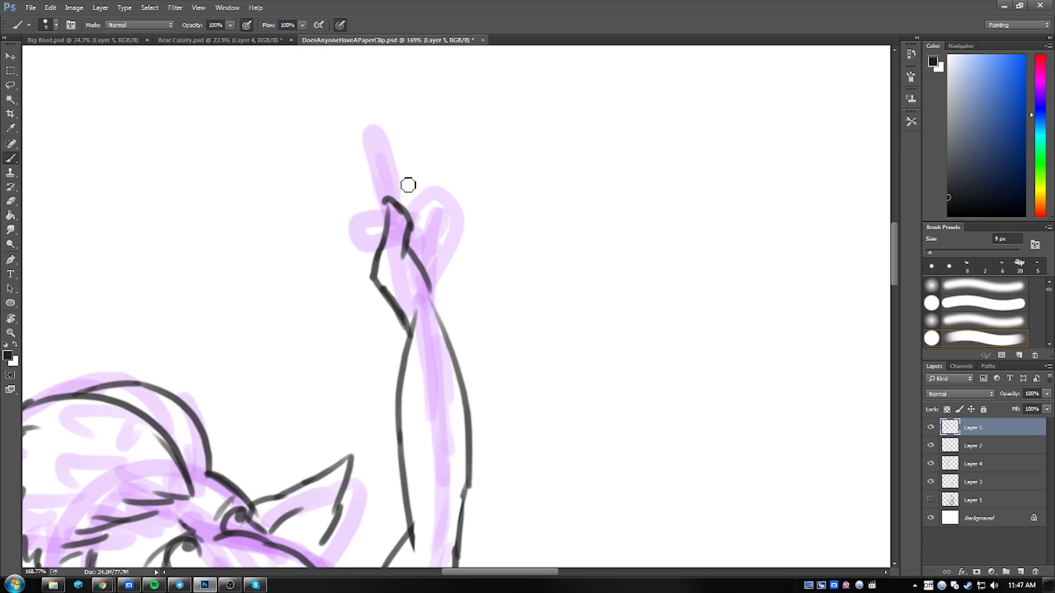
{"action": "mouse_move", "coordinate": [431, 222]}
{"action": "left_mouse_down"}
{"action": "mouse_move", "coordinate": [424, 279]}
{"action": "mouse_move", "coordinate": [464, 255]}
{"action": "left_mouse_up"}
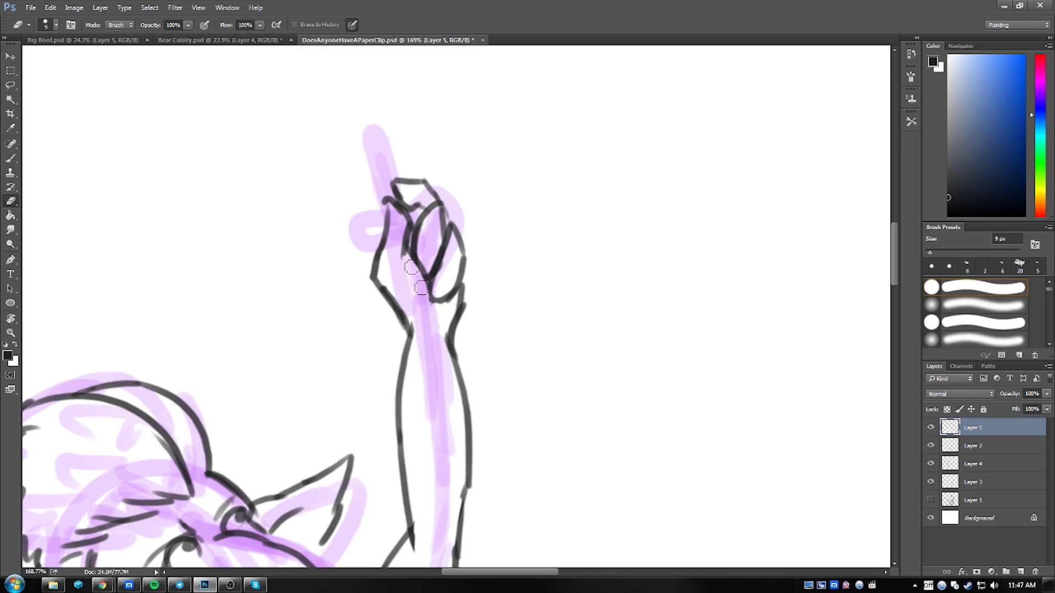
{"action": "mouse_move", "coordinate": [399, 210]}
{"action": "left_mouse_down"}
{"action": "mouse_move", "coordinate": [358, 129]}
{"action": "mouse_move", "coordinate": [398, 183]}
{"action": "left_mouse_up"}
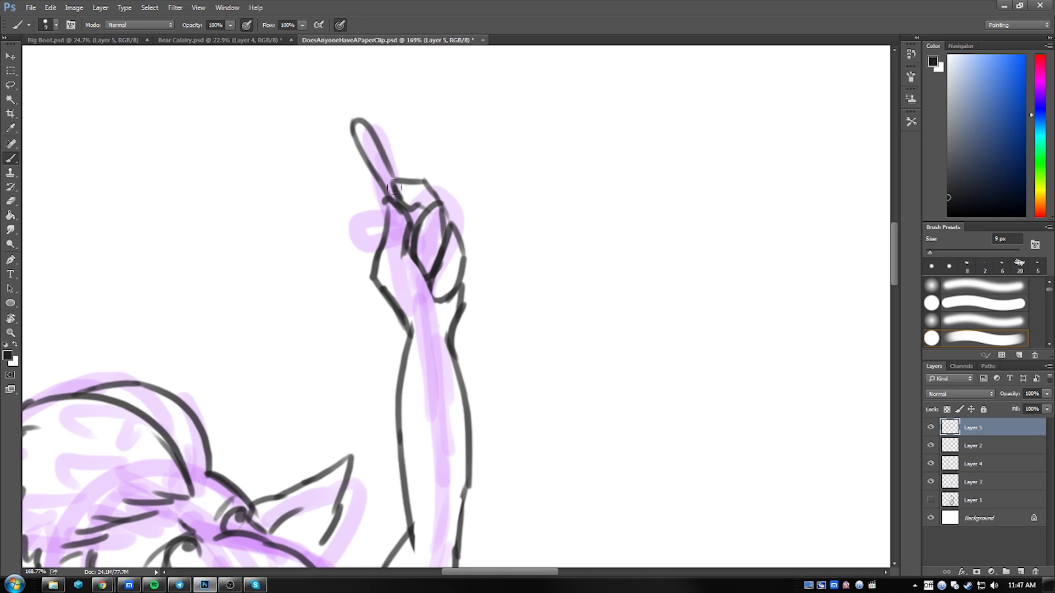
Ink the standing goblin's bent arm and the curve of the round belly
{"action": "key", "text": "r"}
{"action": "mouse_move", "coordinate": [367, 135]}
{"action": "left_mouse_down"}
{"action": "mouse_move", "coordinate": [506, 299]}
{"action": "mouse_move", "coordinate": [584, 259]}
{"action": "mouse_move", "coordinate": [349, 191]}
{"action": "mouse_move", "coordinate": [571, 164]}
{"action": "mouse_move", "coordinate": [604, 307]}
{"action": "left_mouse_up"}
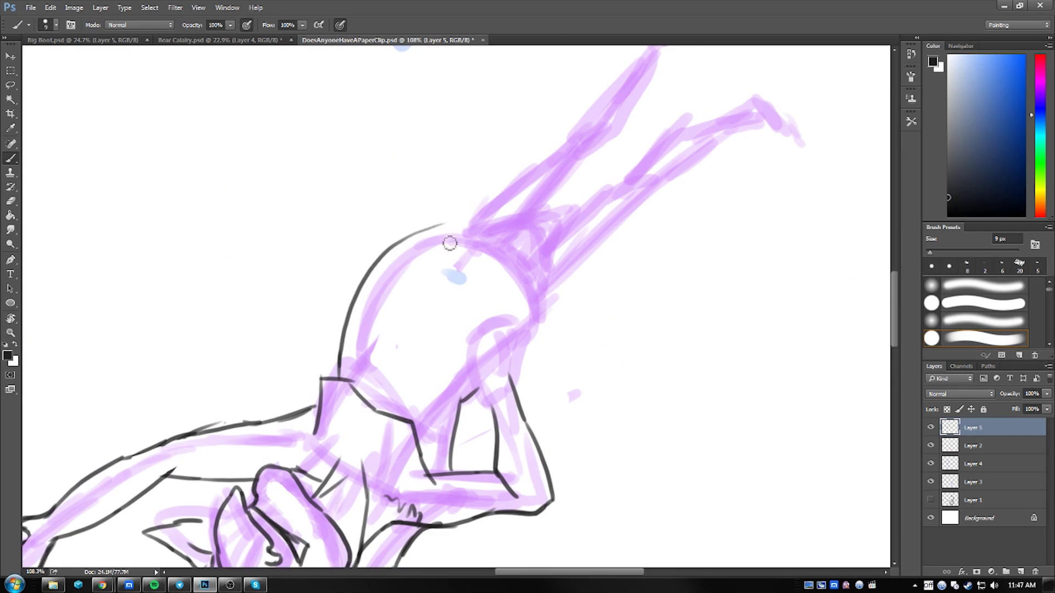
{"action": "key", "text": "b"}
{"action": "mouse_move", "coordinate": [482, 252]}
{"action": "left_mouse_down"}
{"action": "mouse_move", "coordinate": [549, 385]}
{"action": "mouse_move", "coordinate": [494, 286]}
{"action": "mouse_move", "coordinate": [385, 330]}
{"action": "mouse_move", "coordinate": [417, 203]}
{"action": "mouse_move", "coordinate": [384, 263]}
{"action": "left_mouse_up"}
{"action": "scroll", "coordinate": [403, 265], "scroll_direction": "up", "scroll_amount": 2}
{"action": "mouse_move", "coordinate": [372, 286]}
{"action": "left_mouse_down"}
{"action": "mouse_move", "coordinate": [429, 327]}
{"action": "mouse_move", "coordinate": [508, 412]}
{"action": "left_mouse_up"}
Ink the hand resting against the standing goblin's belly and the ragged loincloth below it
{"action": "left_click_drag", "start_coordinate": [541, 299], "coordinate": [519, 379]}
{"action": "left_click_drag", "start_coordinate": [524, 198], "coordinate": [544, 326]}
{"action": "left_click_drag", "start_coordinate": [384, 319], "coordinate": [417, 379]}
{"action": "mouse_move", "coordinate": [418, 379]}
{"action": "left_mouse_down"}
{"action": "mouse_move", "coordinate": [467, 286]}
{"action": "mouse_move", "coordinate": [412, 308]}
{"action": "mouse_move", "coordinate": [505, 415]}
{"action": "left_mouse_up"}
{"action": "mouse_move", "coordinate": [504, 326]}
{"action": "left_mouse_down"}
{"action": "mouse_move", "coordinate": [482, 264]}
{"action": "mouse_move", "coordinate": [458, 418]}
{"action": "mouse_move", "coordinate": [423, 483]}
{"action": "mouse_move", "coordinate": [516, 459]}
{"action": "left_mouse_up"}
{"action": "mouse_move", "coordinate": [516, 458]}
{"action": "left_mouse_down"}
{"action": "mouse_move", "coordinate": [525, 454]}
{"action": "mouse_move", "coordinate": [494, 385]}
{"action": "left_mouse_up"}
Ink the standing goblin's two legs and pointed feet over the purple sketch
{"action": "left_click_drag", "start_coordinate": [463, 133], "coordinate": [378, 473]}
{"action": "key", "text": "r"}
{"action": "mouse_move", "coordinate": [378, 472]}
{"action": "left_mouse_down"}
{"action": "mouse_move", "coordinate": [435, 294]}
{"action": "mouse_move", "coordinate": [631, 247]}
{"action": "mouse_move", "coordinate": [671, 299]}
{"action": "mouse_move", "coordinate": [595, 483]}
{"action": "mouse_move", "coordinate": [619, 374]}
{"action": "mouse_move", "coordinate": [640, 346]}
{"action": "mouse_move", "coordinate": [523, 401]}
{"action": "mouse_move", "coordinate": [459, 399]}
{"action": "mouse_move", "coordinate": [468, 400]}
{"action": "left_mouse_up"}
{"action": "key", "text": "r"}
{"action": "key", "text": "z"}
{"action": "key", "text": "b"}
{"action": "mouse_move", "coordinate": [592, 264]}
{"action": "left_mouse_down"}
{"action": "mouse_move", "coordinate": [446, 345]}
{"action": "mouse_move", "coordinate": [534, 276]}
{"action": "left_mouse_up"}
Ink the crouching goblin's near arm from shoulder to wrist over the blue sketch
{"action": "key", "text": "r"}
{"action": "left_click_drag", "start_coordinate": [519, 240], "coordinate": [419, 361]}
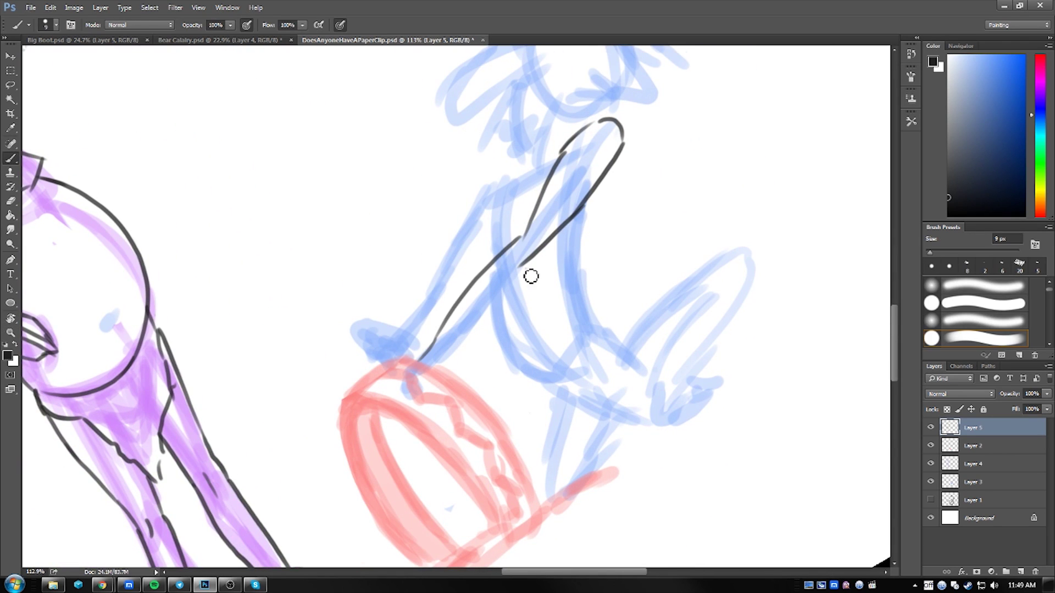
{"action": "left_click_drag", "start_coordinate": [526, 262], "coordinate": [446, 363]}
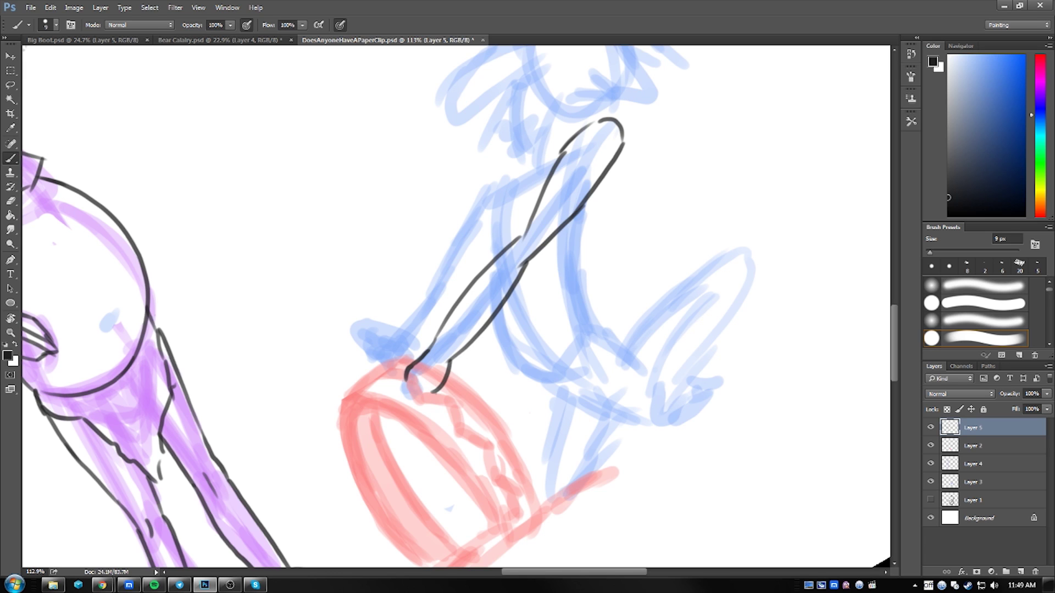
Ink the crouching goblin's near hand, far arm and far-hand fingers gripping the red ring
{"action": "key", "text": "r"}
{"action": "left_click_drag", "start_coordinate": [426, 365], "coordinate": [510, 155]}
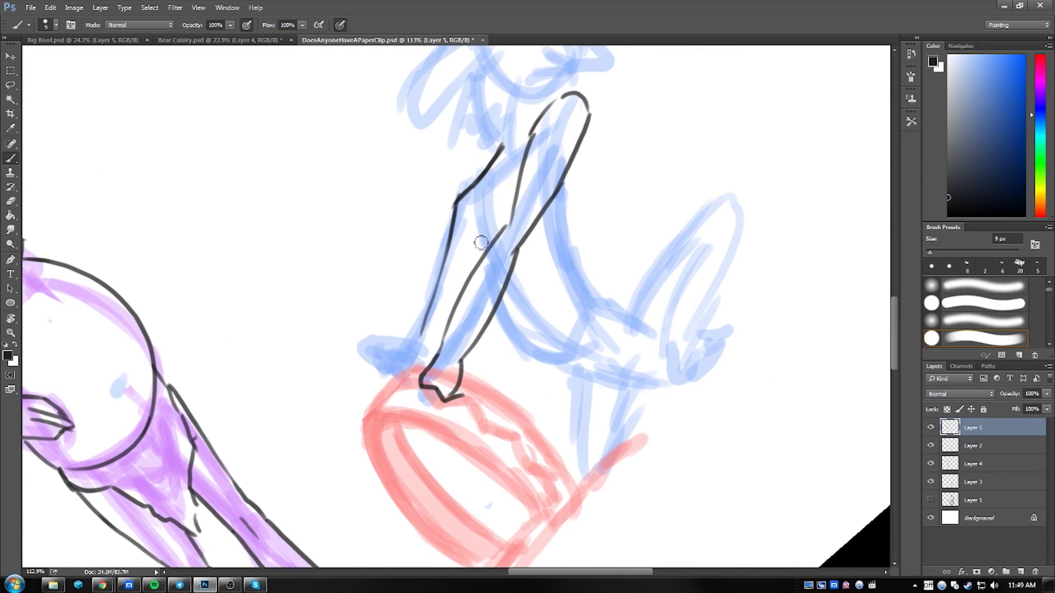
{"action": "key", "text": "r"}
{"action": "left_click_drag", "start_coordinate": [423, 346], "coordinate": [388, 250]}
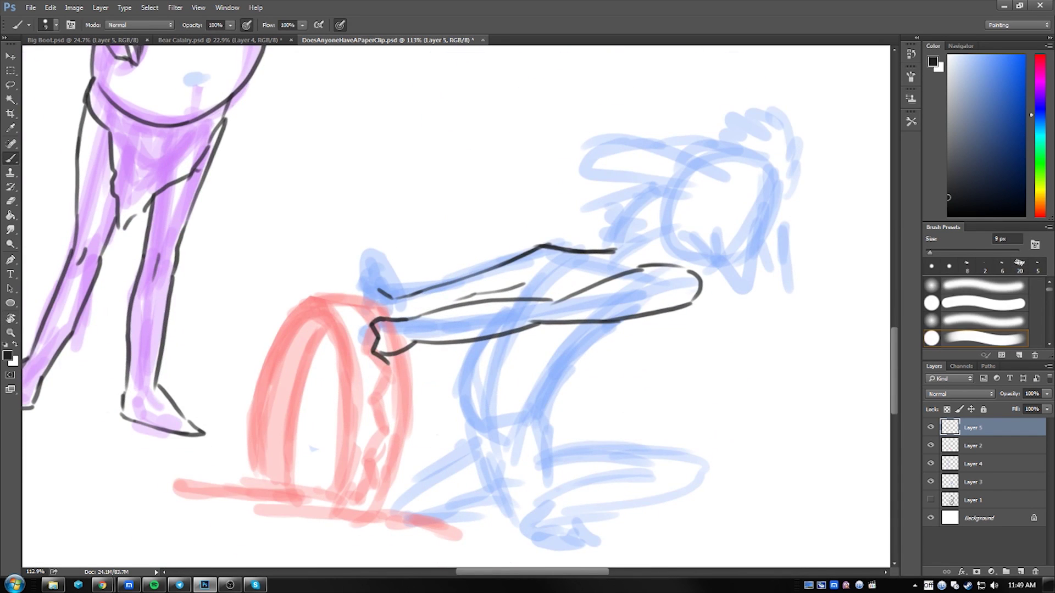
{"action": "key", "text": "r"}
{"action": "left_click_drag", "start_coordinate": [387, 330], "coordinate": [427, 387]}
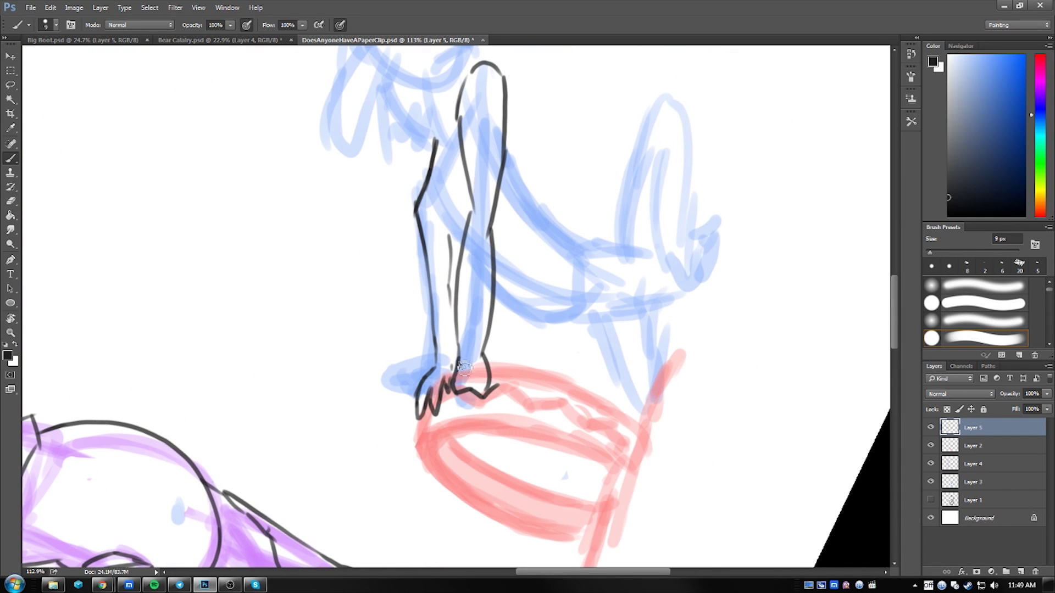
Ink the crouching goblin's back, belly and loincloth and begin the raised thigh
{"action": "key", "text": "r"}
{"action": "left_click_drag", "start_coordinate": [427, 387], "coordinate": [498, 219]}
{"action": "key", "text": "r"}
{"action": "mouse_move", "coordinate": [583, 369]}
{"action": "left_mouse_down"}
{"action": "mouse_move", "coordinate": [500, 442]}
{"action": "mouse_move", "coordinate": [577, 352]}
{"action": "mouse_move", "coordinate": [528, 307]}
{"action": "left_mouse_up"}
{"action": "key", "text": "r"}
{"action": "mouse_move", "coordinate": [560, 217]}
{"action": "left_mouse_down"}
{"action": "mouse_move", "coordinate": [574, 160]}
{"action": "mouse_move", "coordinate": [649, 82]}
{"action": "mouse_move", "coordinate": [649, 113]}
{"action": "left_mouse_up"}
{"action": "left_click_drag", "start_coordinate": [620, 111], "coordinate": [626, 257]}
{"action": "key", "text": "ctrl+z"}
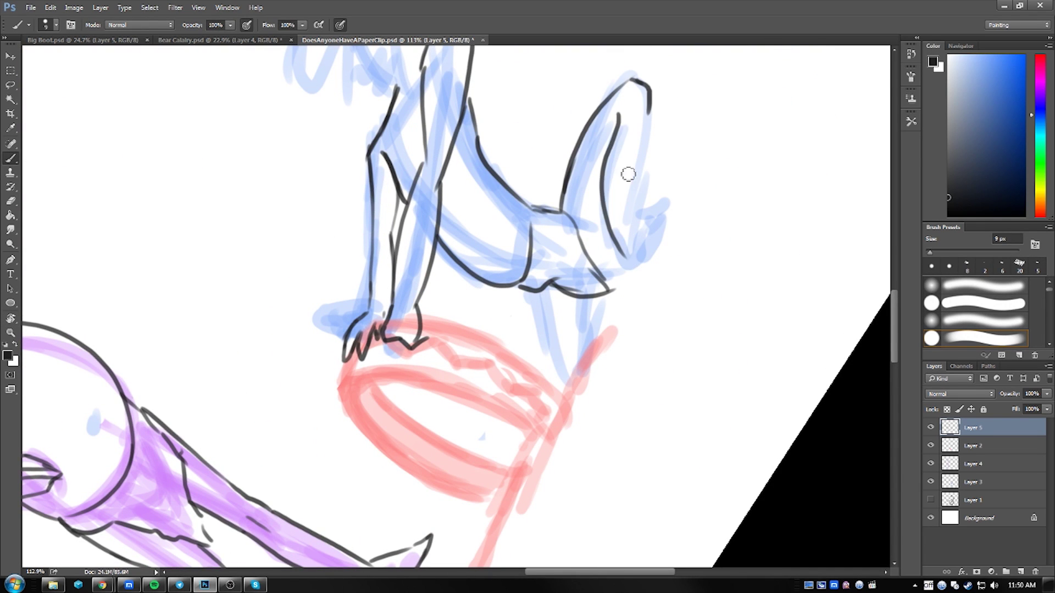
Complete the crouching goblin's raised bent leg with its shin and foot
{"action": "left_click_drag", "start_coordinate": [649, 110], "coordinate": [644, 218]}
{"action": "key", "text": "r"}
{"action": "mouse_move", "coordinate": [662, 269]}
{"action": "left_mouse_down"}
{"action": "mouse_move", "coordinate": [555, 330]}
{"action": "mouse_move", "coordinate": [488, 337]}
{"action": "mouse_move", "coordinate": [514, 364]}
{"action": "left_mouse_up"}
{"action": "key", "text": "r"}
{"action": "left_click_drag", "start_coordinate": [548, 260], "coordinate": [442, 267]}
{"action": "key", "text": "b"}
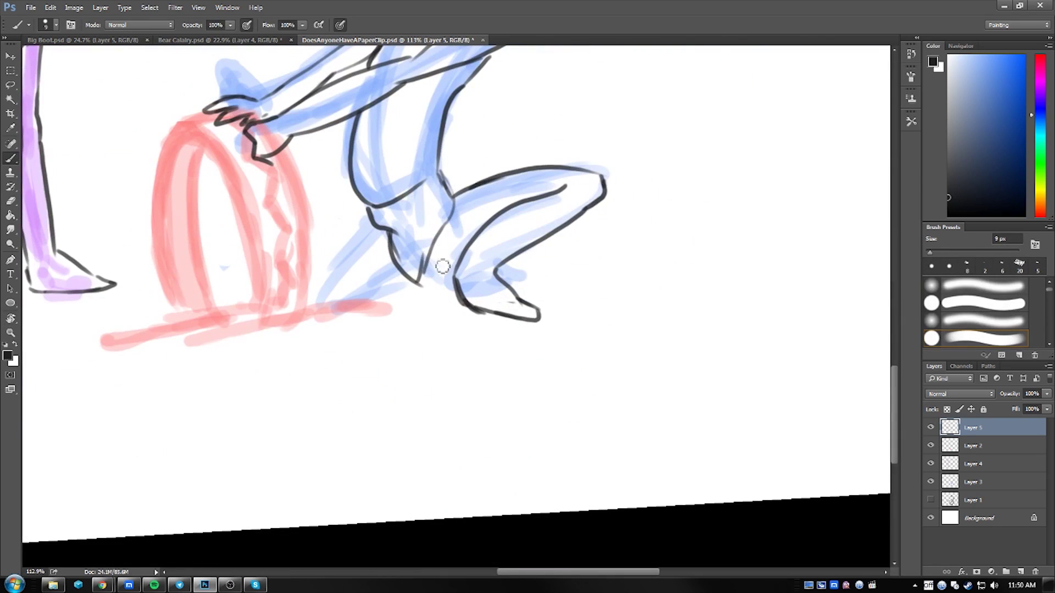
Ink the crouching goblin's folded far leg and erase stray lines around the near foot
{"action": "mouse_move", "coordinate": [452, 209]}
{"action": "left_mouse_down"}
{"action": "mouse_move", "coordinate": [426, 292]}
{"action": "mouse_move", "coordinate": [385, 275]}
{"action": "left_mouse_up"}
{"action": "key", "text": "r"}
{"action": "key", "text": "b"}
{"action": "mouse_move", "coordinate": [343, 309]}
{"action": "left_mouse_down"}
{"action": "mouse_move", "coordinate": [347, 237]}
{"action": "mouse_move", "coordinate": [404, 328]}
{"action": "left_mouse_up"}
{"action": "key", "text": "e"}
{"action": "left_click", "coordinate": [419, 291]}
{"action": "mouse_move", "coordinate": [456, 293]}
{"action": "left_mouse_down"}
{"action": "mouse_move", "coordinate": [491, 388]}
{"action": "mouse_move", "coordinate": [527, 363]}
{"action": "mouse_move", "coordinate": [574, 391]}
{"action": "left_mouse_up"}
Ink the crouching goblin's neck line rising from the far shoulder
{"action": "key", "text": "b"}
{"action": "key", "text": "r"}
{"action": "mouse_move", "coordinate": [604, 308]}
{"action": "left_mouse_down"}
{"action": "mouse_move", "coordinate": [560, 346]}
{"action": "mouse_move", "coordinate": [647, 341]}
{"action": "mouse_move", "coordinate": [495, 231]}
{"action": "left_mouse_up"}
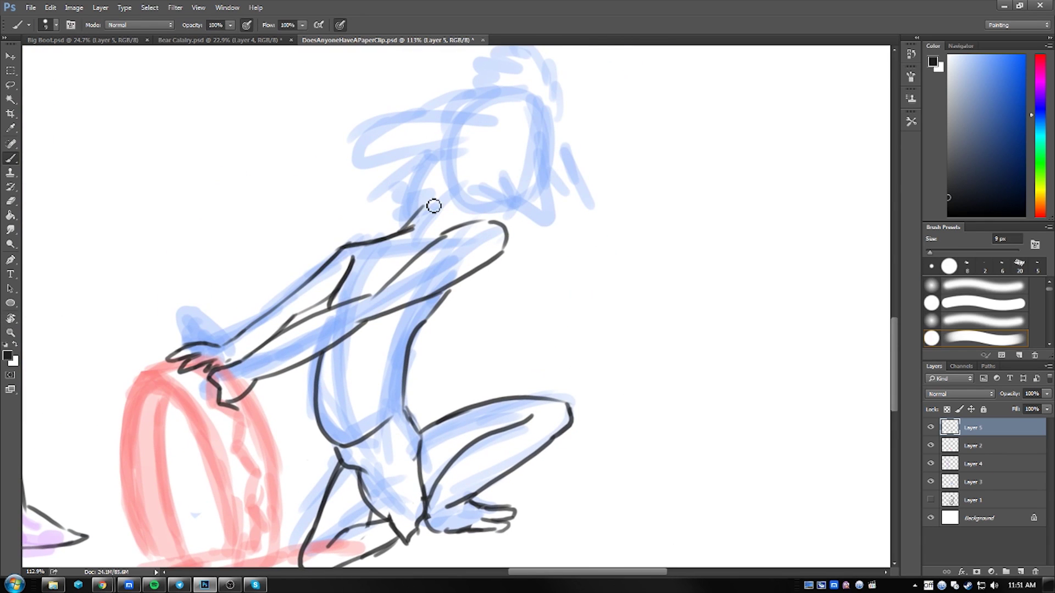
{"action": "key", "text": "r"}
{"action": "mouse_move", "coordinate": [381, 273]}
{"action": "left_mouse_down"}
{"action": "mouse_move", "coordinate": [351, 318]}
{"action": "mouse_move", "coordinate": [385, 396]}
{"action": "left_mouse_up"}
Ink the crouching goblin's face with its long nose, mouth, eye and pointed ears
{"action": "key", "text": "r"}
{"action": "mouse_move", "coordinate": [368, 246]}
{"action": "left_mouse_down"}
{"action": "mouse_move", "coordinate": [351, 296]}
{"action": "mouse_move", "coordinate": [388, 325]}
{"action": "left_mouse_up"}
{"action": "key", "text": "r"}
{"action": "key", "text": "Escape"}
{"action": "key", "text": "r"}
{"action": "left_click_drag", "start_coordinate": [379, 275], "coordinate": [439, 253]}
{"action": "key", "text": "Escape"}
{"action": "left_click_drag", "start_coordinate": [494, 364], "coordinate": [378, 339]}
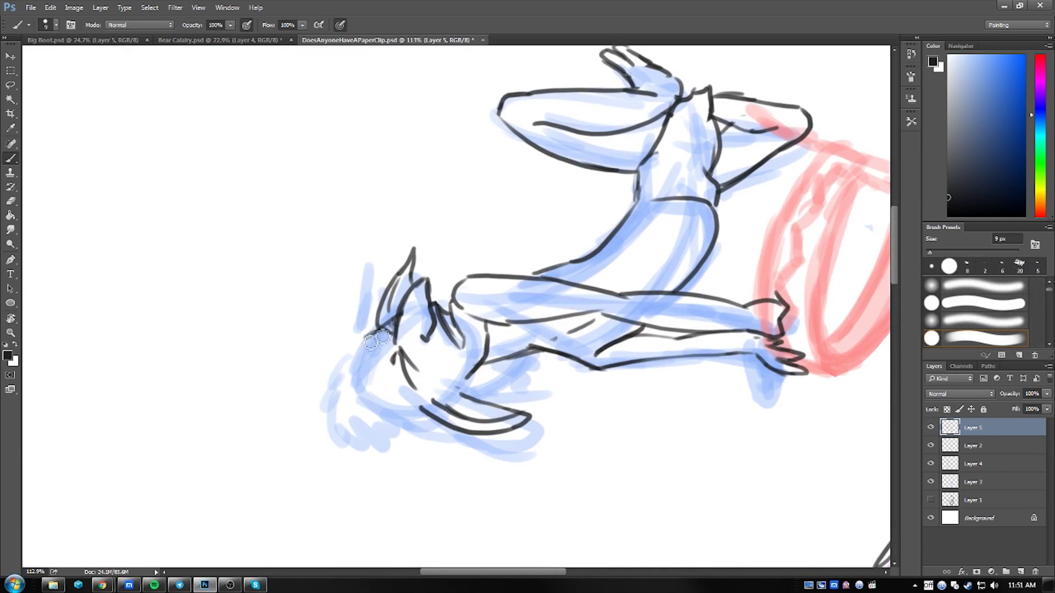
Ink the tufted hair on top of the crouching goblin's head
{"action": "key", "text": "r"}
{"action": "key", "text": "Escape"}
{"action": "mouse_move", "coordinate": [495, 352]}
{"action": "left_mouse_down"}
{"action": "mouse_move", "coordinate": [424, 306]}
{"action": "mouse_move", "coordinate": [379, 340]}
{"action": "left_mouse_up"}
{"action": "left_click_drag", "start_coordinate": [346, 329], "coordinate": [330, 406]}
{"action": "left_click_drag", "start_coordinate": [363, 352], "coordinate": [407, 412]}
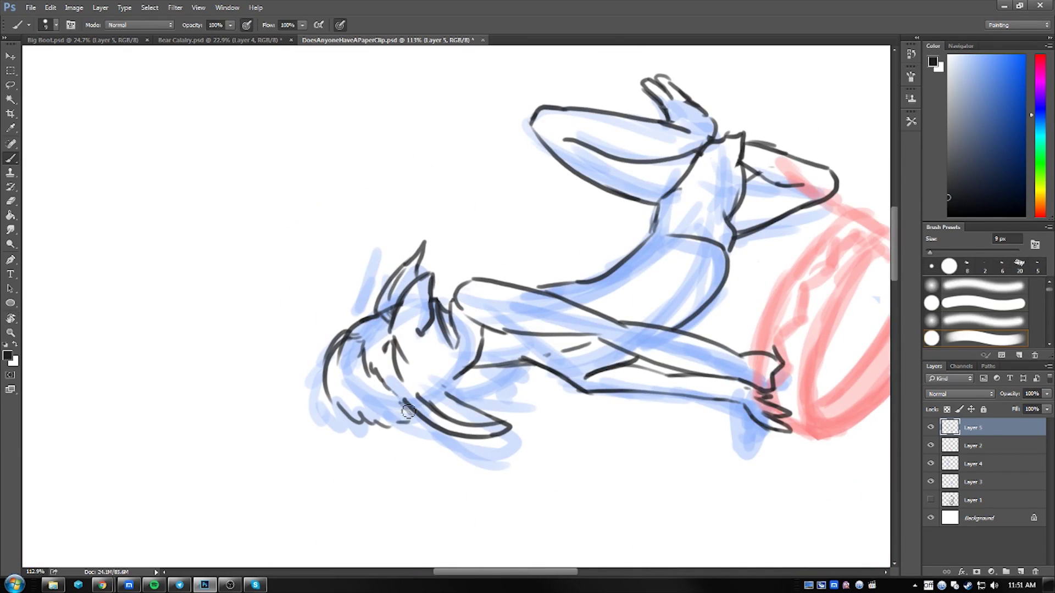
Draw the long hair strands behind the crouching goblin's ear and strengthen the back of the neck
{"action": "key", "text": "r"}
{"action": "key", "text": "Escape"}
{"action": "left_click_drag", "start_coordinate": [330, 351], "coordinate": [363, 418]}
{"action": "key", "text": "r"}
{"action": "left_click_drag", "start_coordinate": [494, 352], "coordinate": [436, 240]}
{"action": "key", "text": "v"}
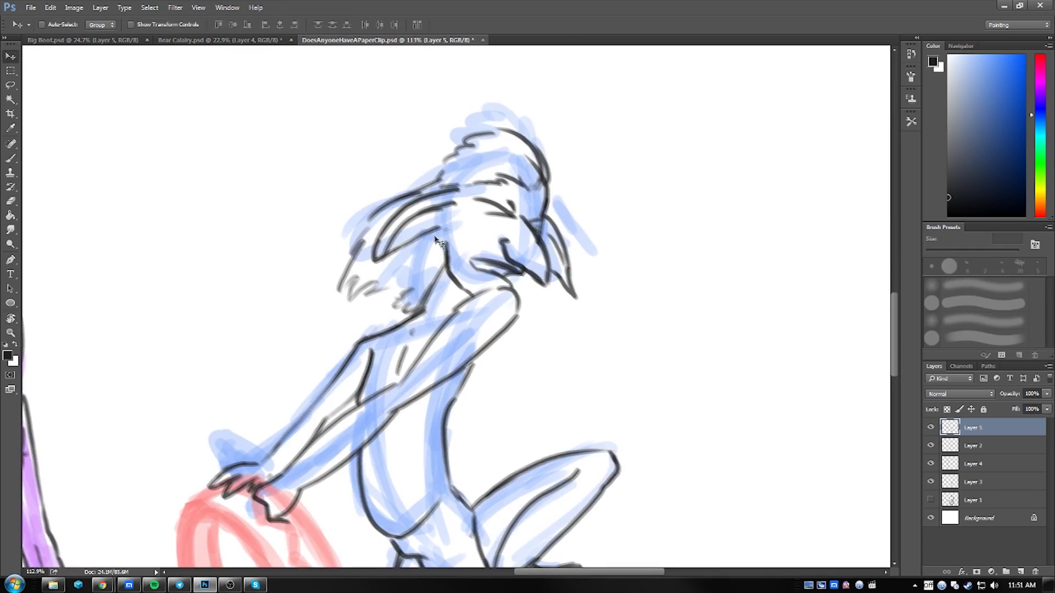
{"action": "key", "text": "z"}
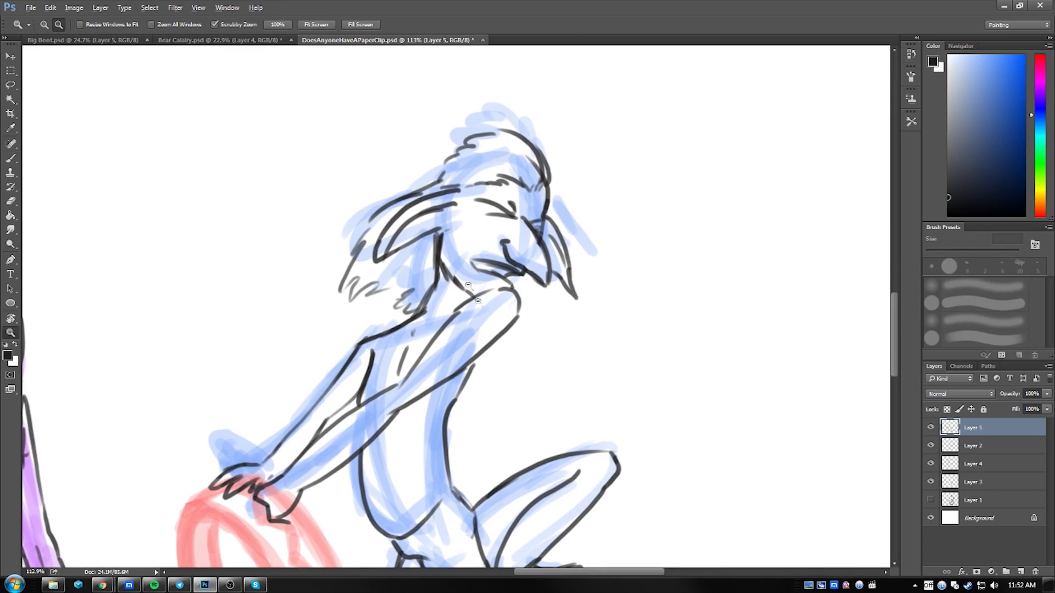
{"action": "left_click_drag", "start_coordinate": [468, 286], "coordinate": [395, 286]}
Ink the elliptical front edge of the red ring beneath the crouching goblin's hands
{"action": "key", "text": "r"}
{"action": "key", "text": "Escape"}
{"action": "key", "text": "z"}
{"action": "left_click_drag", "start_coordinate": [406, 384], "coordinate": [440, 384]}
{"action": "key", "text": "b"}
{"action": "left_click_drag", "start_coordinate": [400, 245], "coordinate": [371, 396]}
{"action": "key", "text": "r"}
{"action": "mouse_move", "coordinate": [459, 306]}
{"action": "left_mouse_down"}
{"action": "mouse_move", "coordinate": [440, 328]}
{"action": "mouse_move", "coordinate": [595, 263]}
{"action": "left_mouse_up"}
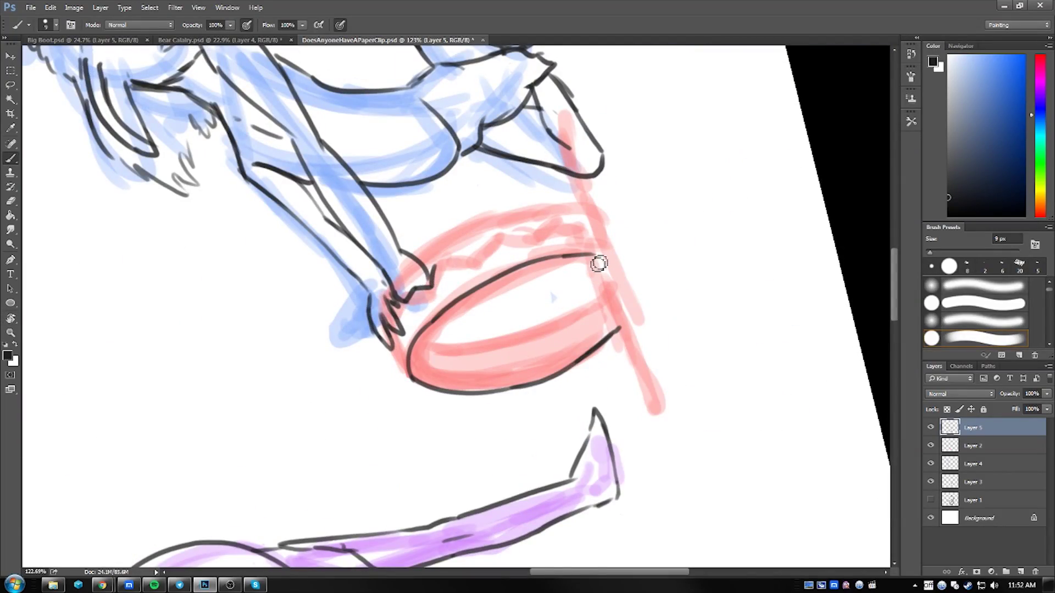
Ink the outer side and cut end of the red ring to give it width
{"action": "key", "text": "r"}
{"action": "key", "text": "Escape"}
{"action": "mouse_move", "coordinate": [531, 307]}
{"action": "left_mouse_down"}
{"action": "mouse_move", "coordinate": [526, 440]}
{"action": "mouse_move", "coordinate": [514, 467]}
{"action": "left_mouse_up"}
{"action": "key", "text": "r"}
{"action": "left_click_drag", "start_coordinate": [514, 467], "coordinate": [549, 357]}
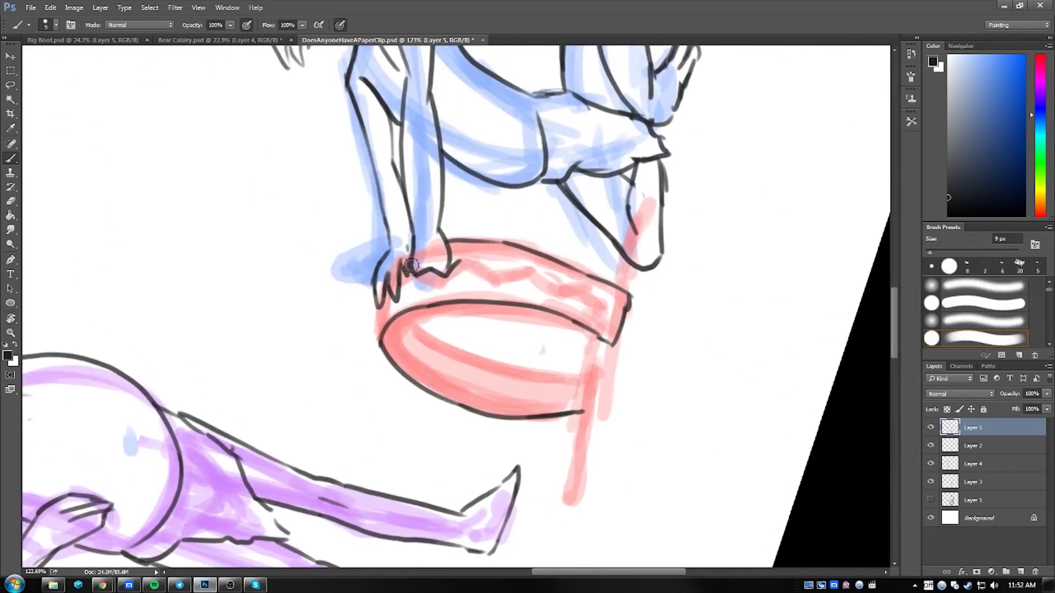
Double the red ring's front edge with a parallel contour to show its thickness
{"action": "key", "text": "r"}
{"action": "key", "text": "Escape"}
{"action": "mouse_move", "coordinate": [362, 436]}
{"action": "left_mouse_down"}
{"action": "mouse_move", "coordinate": [399, 253]}
{"action": "mouse_move", "coordinate": [446, 241]}
{"action": "left_mouse_up"}
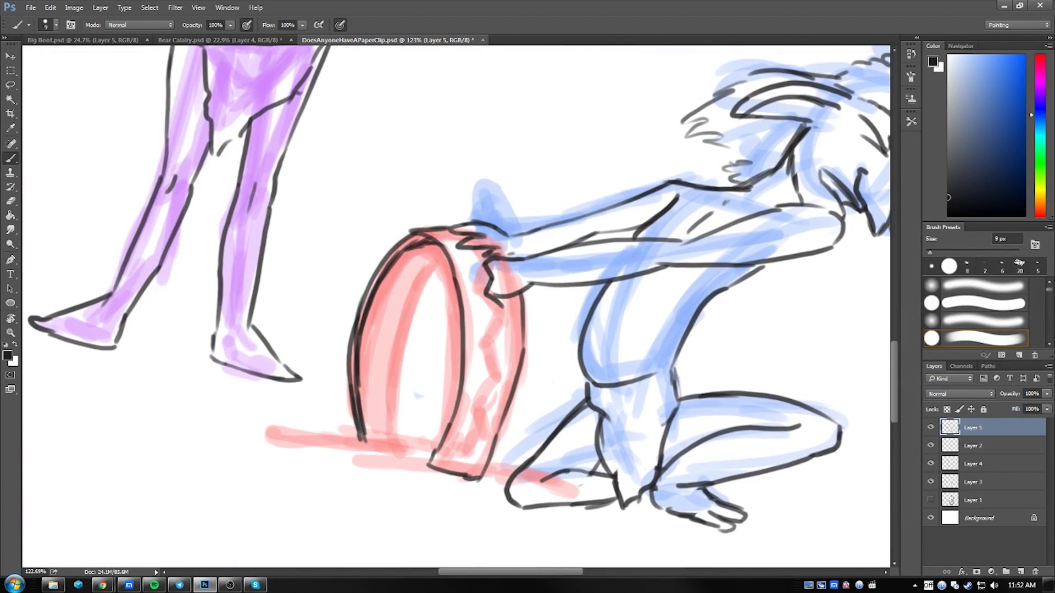
{"action": "mouse_move", "coordinate": [403, 392]}
{"action": "left_mouse_down"}
{"action": "mouse_move", "coordinate": [445, 258]}
{"action": "mouse_move", "coordinate": [527, 264]}
{"action": "mouse_move", "coordinate": [590, 356]}
{"action": "mouse_move", "coordinate": [607, 452]}
{"action": "mouse_move", "coordinate": [566, 487]}
{"action": "mouse_move", "coordinate": [648, 237]}
{"action": "left_mouse_up"}
Ink the zigzag pattern around the red ring, its inner edge and the two loose strap ends
{"action": "key", "text": "r"}
{"action": "key", "text": "e"}
{"action": "key", "text": "b"}
{"action": "left_click_drag", "start_coordinate": [632, 307], "coordinate": [604, 209]}
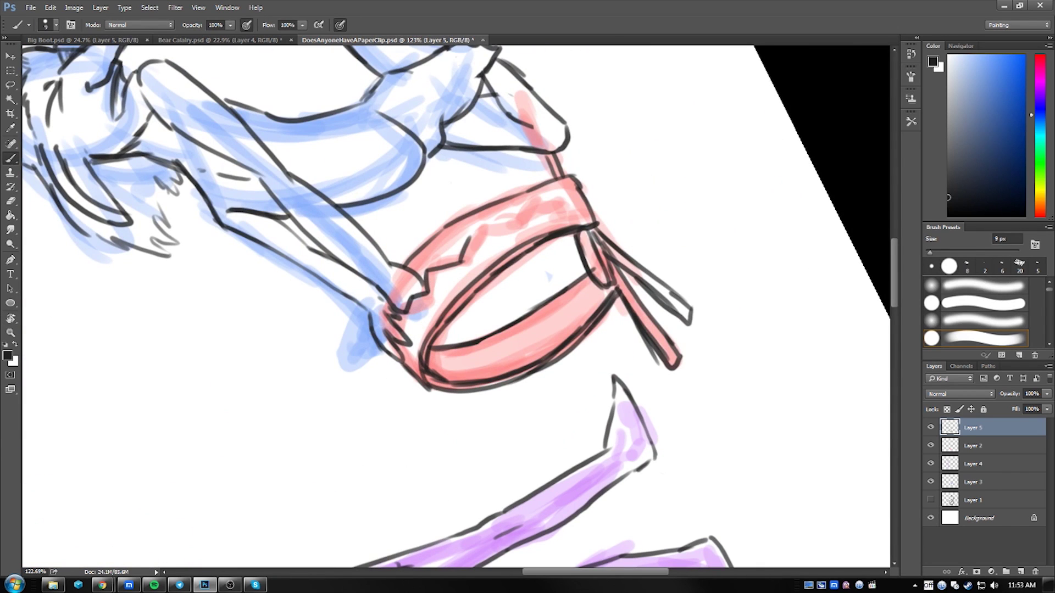
{"action": "left_click_drag", "start_coordinate": [632, 307], "coordinate": [549, 467]}
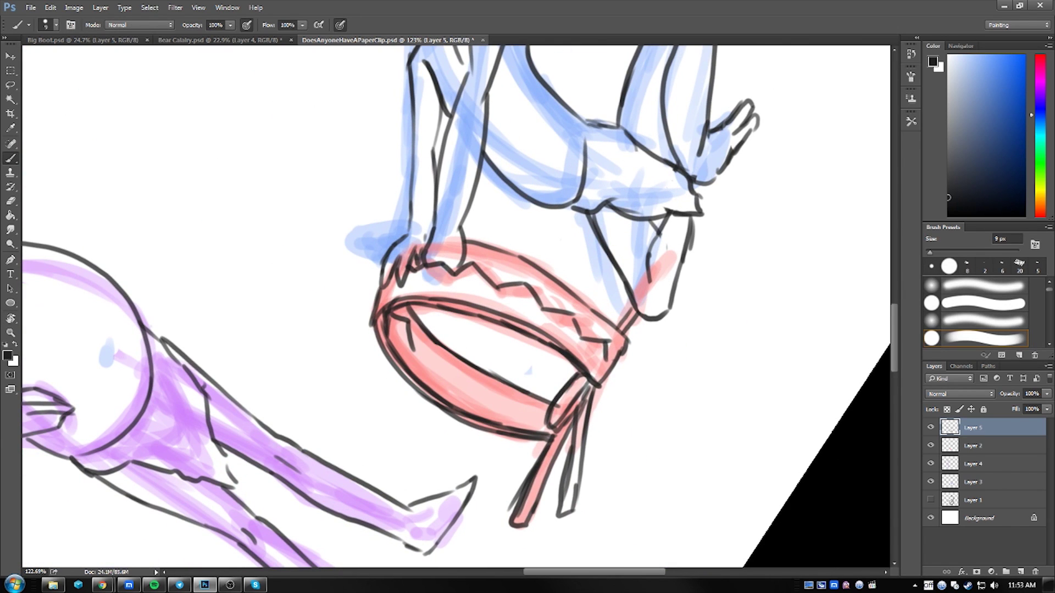
Select Layer 5 through Layer 3 together and use Free Transform to enlarge the goblins and ring on the canvas
{"action": "key", "text": "z"}
{"action": "key", "text": "ctrl+0"}
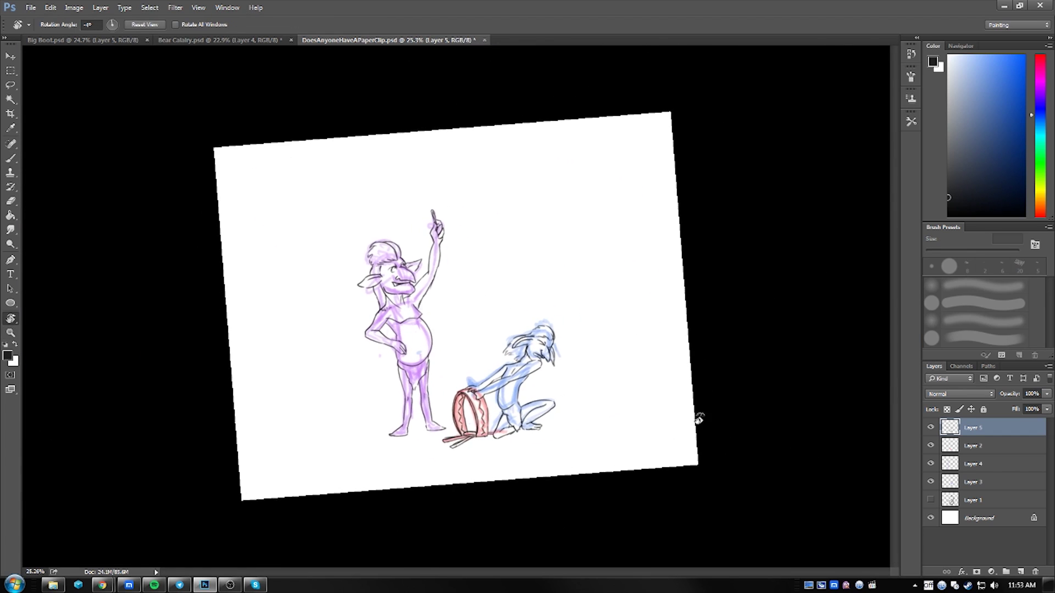
{"action": "left_click", "coordinate": [972, 481], "text": "shift"}
{"action": "key", "text": "ctrl+t"}
{"action": "left_click_drag", "start_coordinate": [559, 207], "coordinate": [576, 165]}
{"action": "left_click_drag", "start_coordinate": [577, 463], "coordinate": [590, 473]}
{"action": "left_click", "coordinate": [501, 25]}
Reactivate Layer 5 and ink the standing goblin's navel and chest details, ending with the Eraser tool ready
{"action": "scroll", "coordinate": [568, 229], "scroll_direction": "up", "scroll_amount": 3}
{"action": "key", "text": "r"}
{"action": "left_click_drag", "start_coordinate": [568, 228], "coordinate": [875, 381]}
{"action": "key", "text": "b"}
{"action": "left_click", "coordinate": [972, 427]}
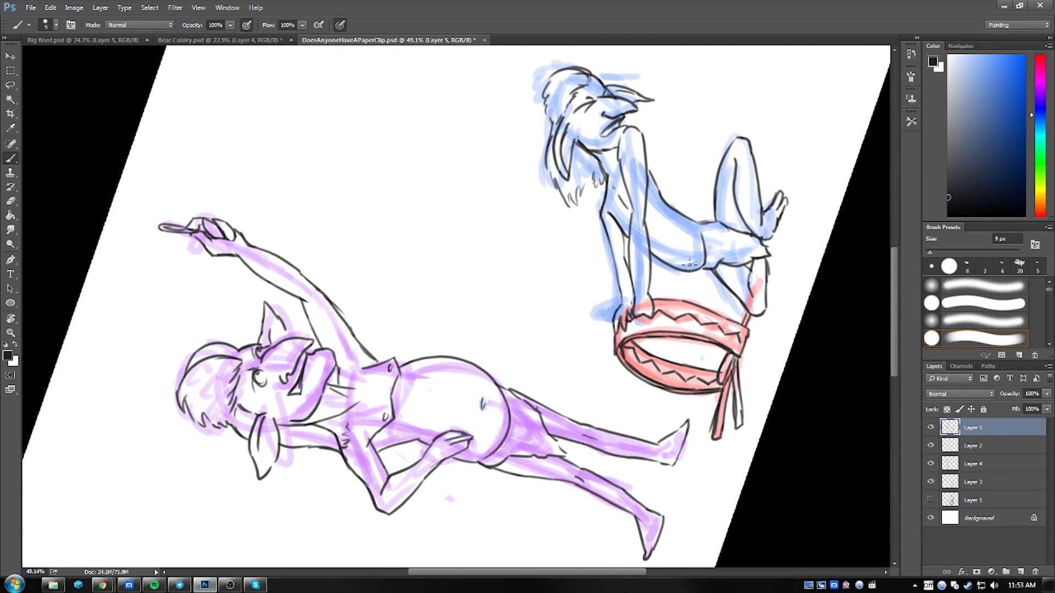
{"action": "key", "text": "ctrl+0"}
{"action": "key", "text": "e"}
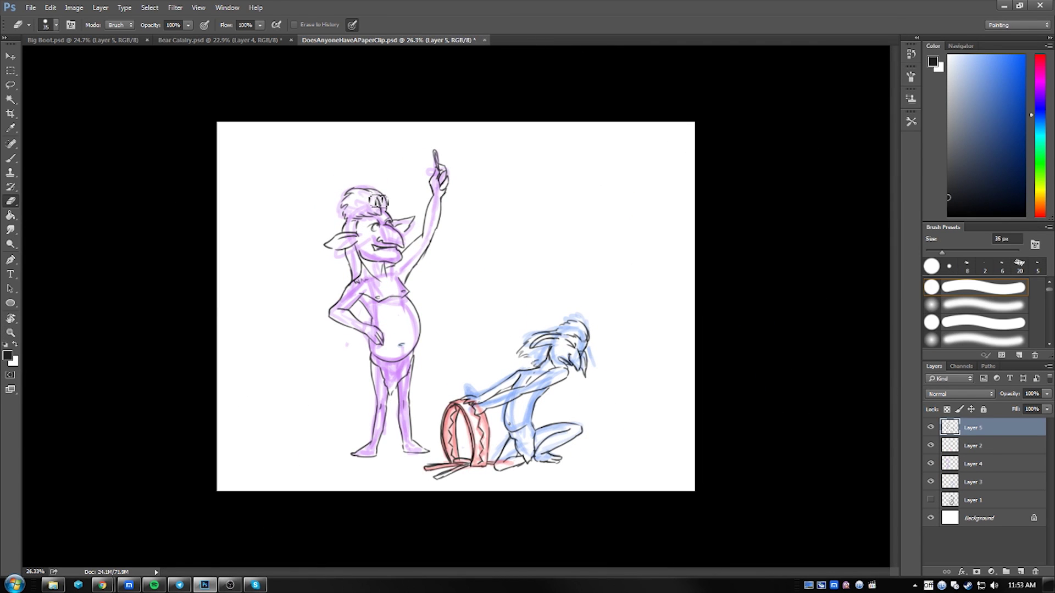
Hide the coloured sketch layers, Layer 2, Layer 4 and Layer 3, to check the goblins' black line art alone
{"action": "key", "text": "z"}
{"action": "left_click_drag", "start_coordinate": [402, 332], "coordinate": [404, 332]}
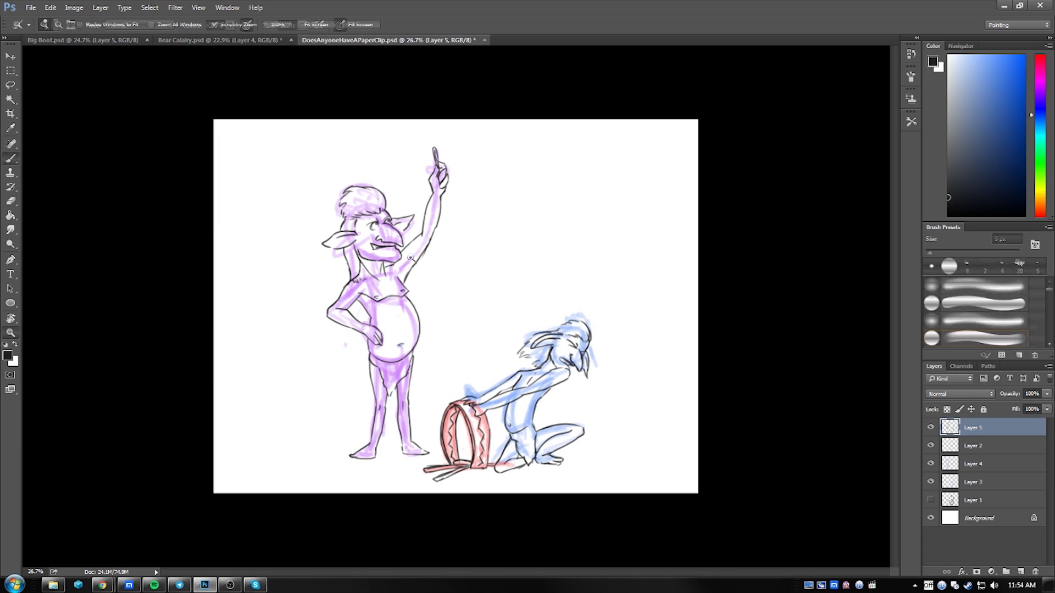
{"action": "left_click_drag", "start_coordinate": [930, 445], "coordinate": [929, 482]}
{"action": "left_click_drag", "start_coordinate": [545, 422], "coordinate": [548, 422]}
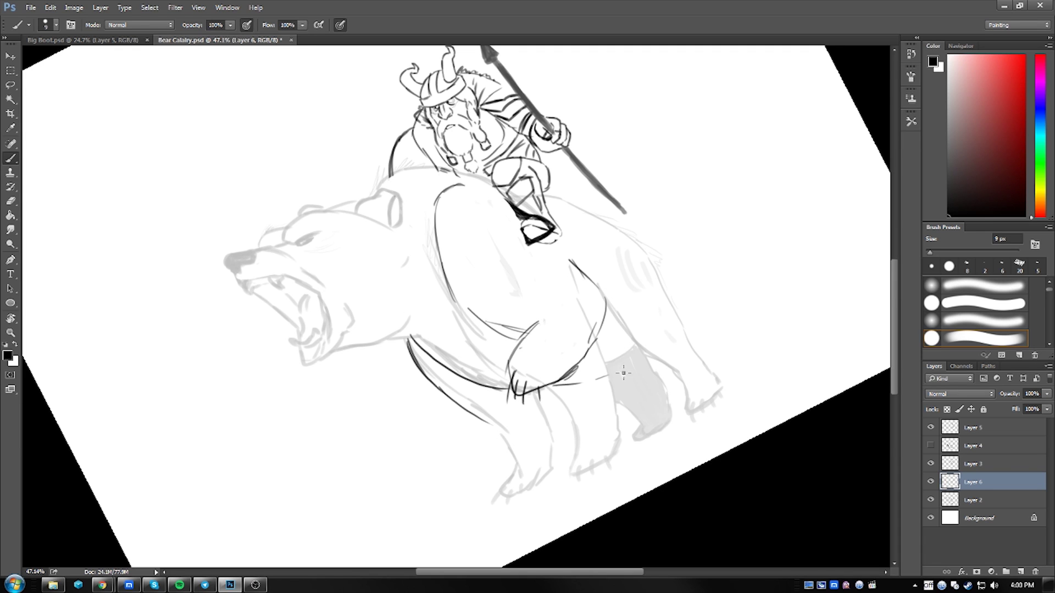
In the bear rider drawing, sketch the bear's far front leg and paw in black on Layer 6
{"action": "key", "text": "h"}
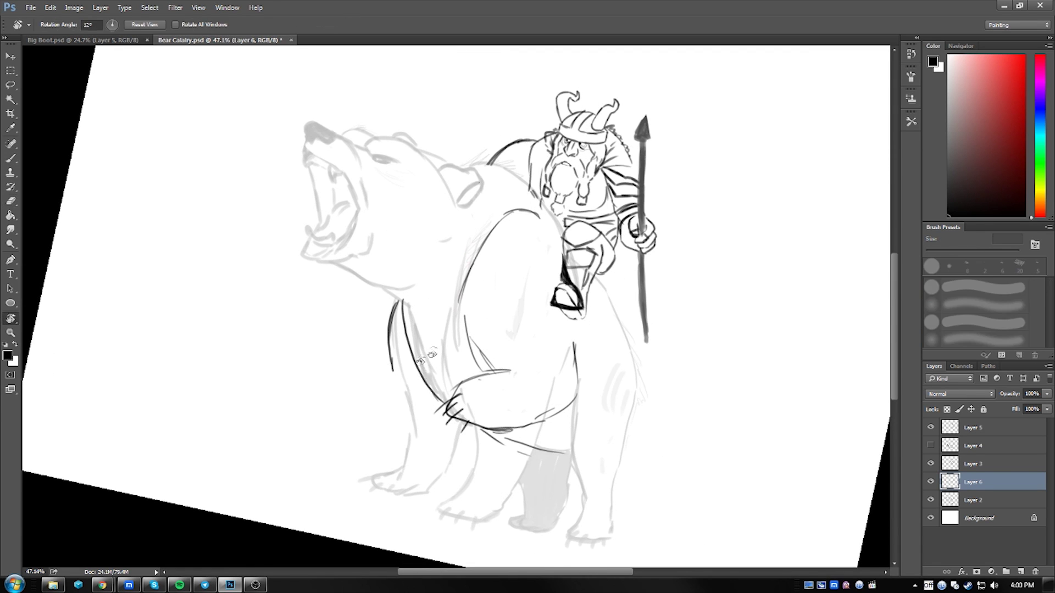
{"action": "key", "text": "h"}
{"action": "left_click_drag", "start_coordinate": [483, 297], "coordinate": [538, 307]}
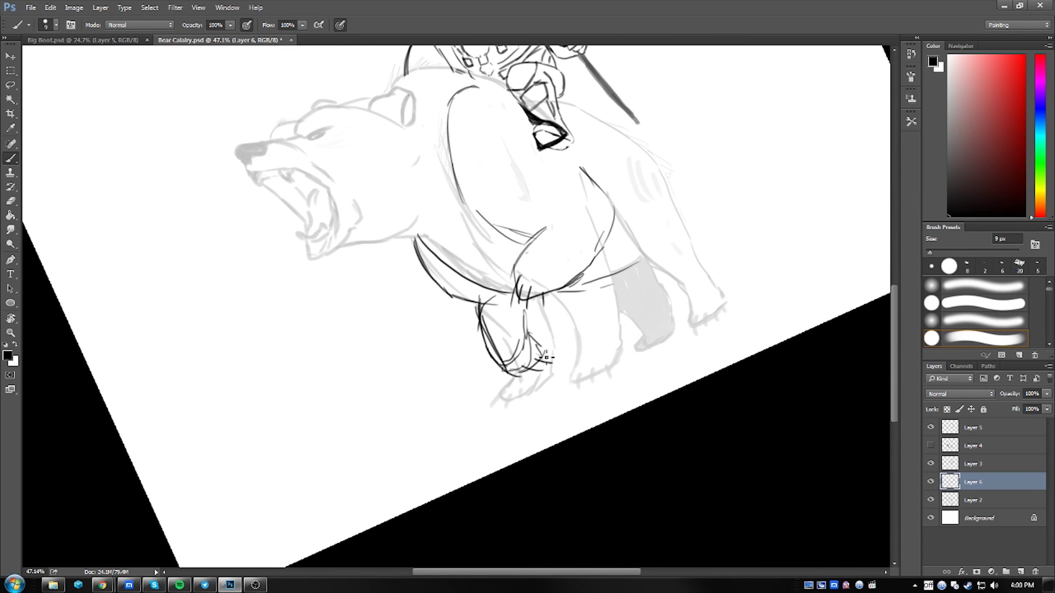
{"action": "left_click_drag", "start_coordinate": [546, 357], "coordinate": [543, 329]}
Outline the bear's rump, both hind legs and hind paws over the grey sketch
{"action": "key", "text": "e"}
{"action": "key", "text": "b"}
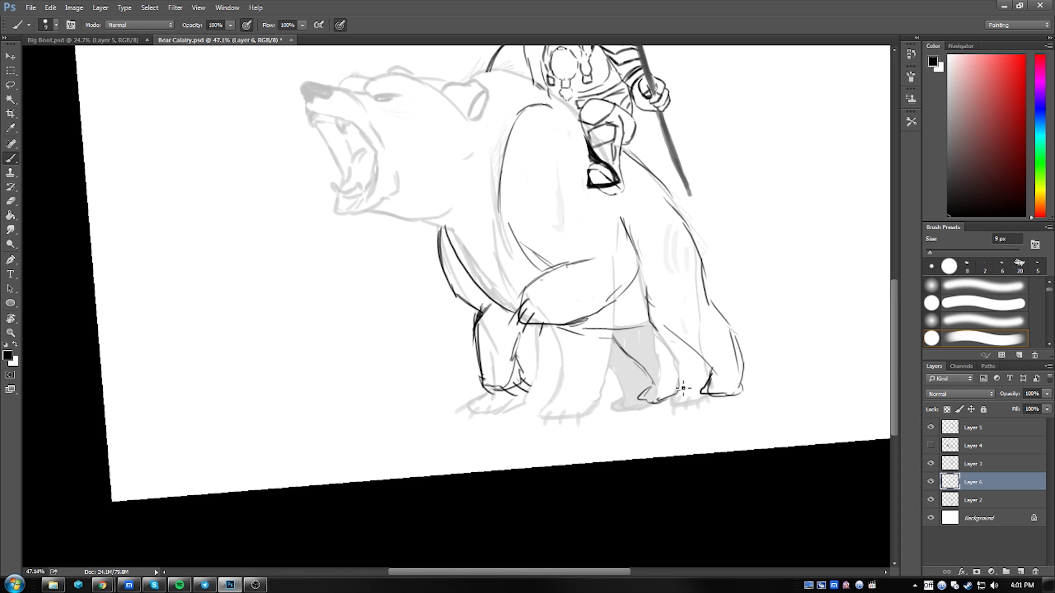
{"action": "left_click_drag", "start_coordinate": [673, 404], "coordinate": [427, 281]}
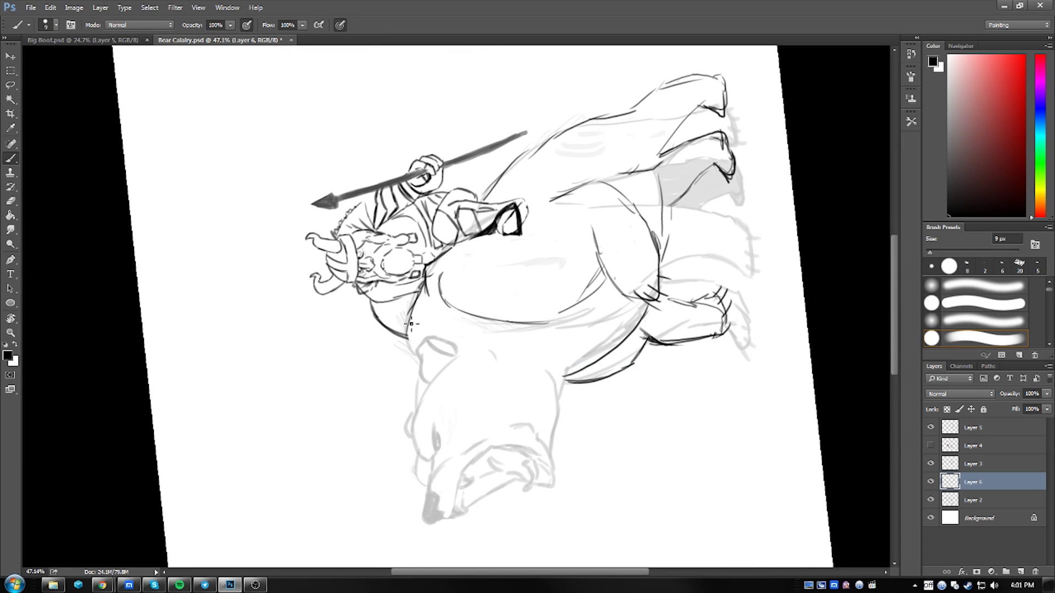
Outline the bear's shoulder hump, neck, ear, brow and lower jawline
{"action": "left_click_drag", "start_coordinate": [421, 401], "coordinate": [346, 294]}
{"action": "mouse_move", "coordinate": [426, 205]}
{"action": "left_mouse_down"}
{"action": "mouse_move", "coordinate": [418, 311]}
{"action": "mouse_move", "coordinate": [384, 307]}
{"action": "mouse_move", "coordinate": [330, 159]}
{"action": "mouse_move", "coordinate": [411, 300]}
{"action": "left_mouse_up"}
{"action": "key", "text": "r"}
{"action": "key", "text": "b"}
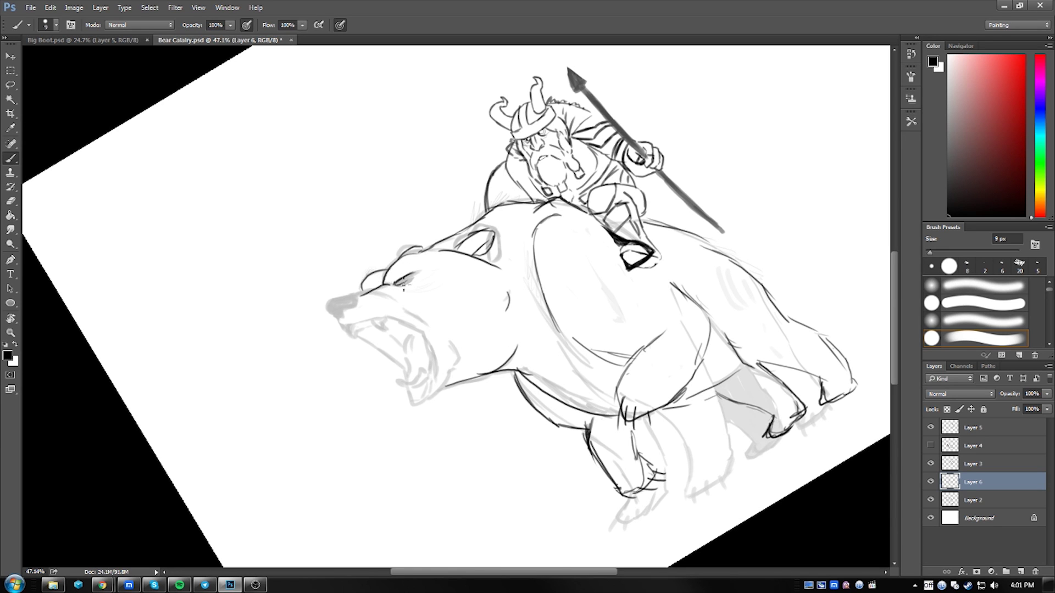
Draw the bear's muzzle and nose, with fangs and a tongue inside the open mouth
{"action": "scroll", "coordinate": [459, 355], "scroll_direction": "up", "scroll_amount": 3}
{"action": "mouse_move", "coordinate": [433, 262]}
{"action": "left_mouse_down"}
{"action": "mouse_move", "coordinate": [413, 328]}
{"action": "mouse_move", "coordinate": [472, 285]}
{"action": "mouse_move", "coordinate": [409, 335]}
{"action": "mouse_move", "coordinate": [392, 264]}
{"action": "mouse_move", "coordinate": [398, 291]}
{"action": "left_mouse_up"}
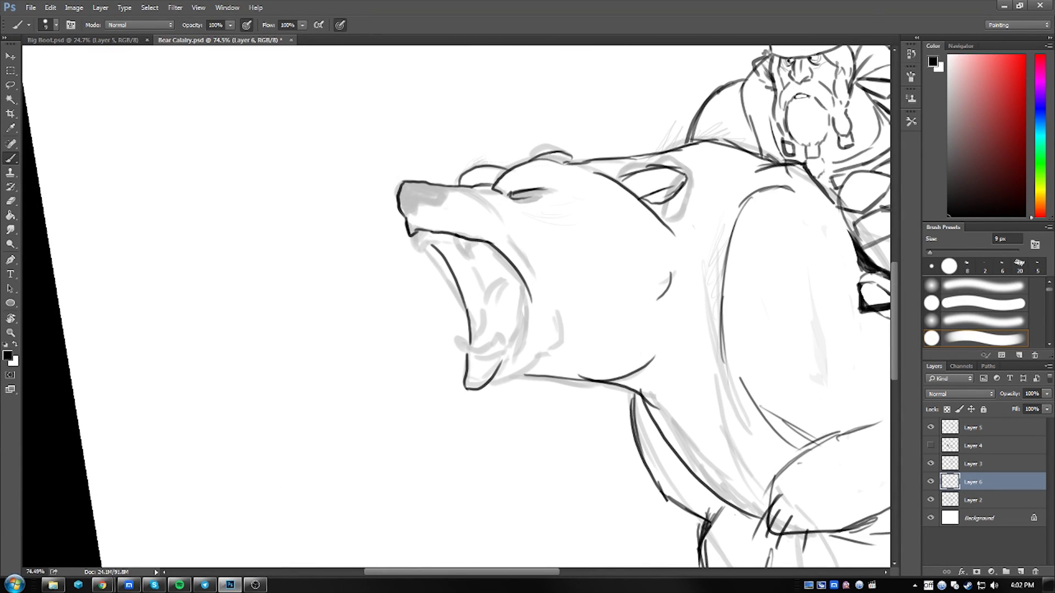
{"action": "mouse_move", "coordinate": [399, 291]}
{"action": "left_mouse_down"}
{"action": "mouse_move", "coordinate": [395, 365]}
{"action": "mouse_move", "coordinate": [483, 283]}
{"action": "mouse_move", "coordinate": [514, 230]}
{"action": "left_mouse_up"}
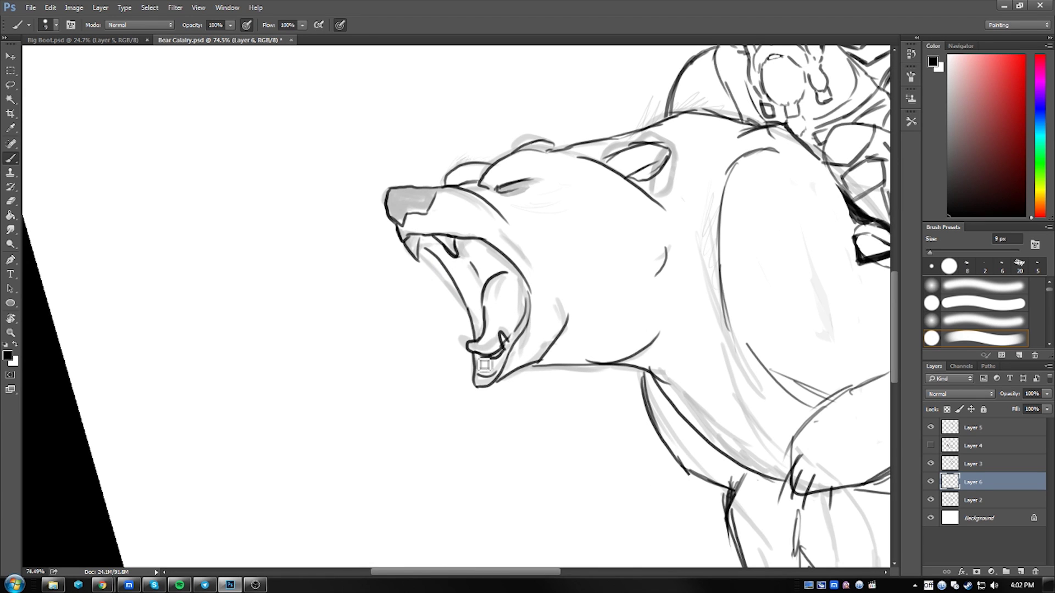
Fade Layer 5 to 50% opacity and lower the opacity of Layer 3 as a guide for redrawing the rider
{"action": "scroll", "coordinate": [518, 284], "scroll_direction": "down", "scroll_amount": 3}
{"action": "left_click_drag", "start_coordinate": [518, 283], "coordinate": [694, 265]}
{"action": "key", "text": "z"}
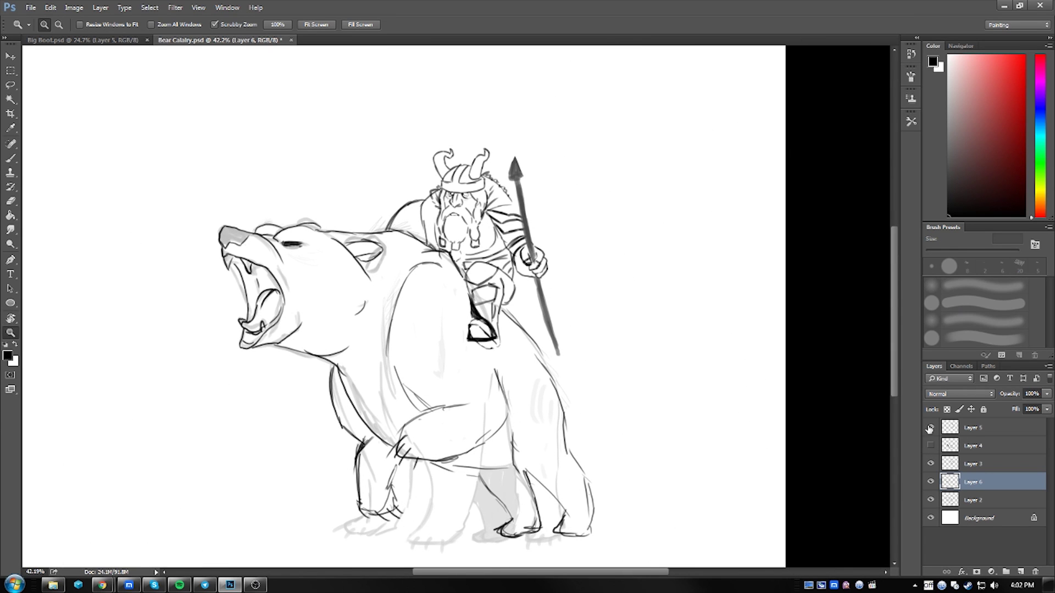
{"action": "left_click", "coordinate": [978, 428]}
{"action": "key", "text": "5"}
{"action": "left_click", "coordinate": [975, 463]}
{"action": "key", "text": "3"}
{"action": "key", "text": "2"}
Add a new layer above Layer 3 and sketch the rider's shoulder and the top of his outstretched upper arm
{"action": "mouse_move", "coordinate": [550, 227]}
{"action": "left_mouse_down"}
{"action": "mouse_move", "coordinate": [639, 298]}
{"action": "mouse_move", "coordinate": [549, 172]}
{"action": "mouse_move", "coordinate": [632, 299]}
{"action": "mouse_move", "coordinate": [618, 278]}
{"action": "mouse_move", "coordinate": [594, 373]}
{"action": "left_mouse_up"}
{"action": "key", "text": "ctrl+shift+alt+n"}
{"action": "key", "text": "r"}
{"action": "key", "text": "b"}
{"action": "key", "text": "r"}
{"action": "mouse_move", "coordinate": [574, 241]}
{"action": "left_mouse_down"}
{"action": "mouse_move", "coordinate": [502, 179]}
{"action": "mouse_move", "coordinate": [417, 177]}
{"action": "left_mouse_up"}
{"action": "mouse_move", "coordinate": [336, 226]}
{"action": "left_mouse_down"}
{"action": "mouse_move", "coordinate": [392, 188]}
{"action": "mouse_move", "coordinate": [555, 218]}
{"action": "mouse_move", "coordinate": [549, 212]}
{"action": "left_mouse_up"}
{"action": "key", "text": "r"}
{"action": "key", "text": "r"}
{"action": "left_click_drag", "start_coordinate": [523, 276], "coordinate": [483, 231]}
{"action": "left_click_drag", "start_coordinate": [436, 135], "coordinate": [489, 180]}
Sketch the underside of the rider's upper arm, the start of the raised forearm and the torso's side
{"action": "key", "text": "r"}
{"action": "left_click_drag", "start_coordinate": [593, 273], "coordinate": [446, 173]}
{"action": "left_click_drag", "start_coordinate": [454, 230], "coordinate": [464, 279]}
{"action": "key", "text": "r"}
{"action": "left_click_drag", "start_coordinate": [539, 307], "coordinate": [593, 242]}
{"action": "left_click_drag", "start_coordinate": [488, 324], "coordinate": [473, 373]}
{"action": "left_click_drag", "start_coordinate": [466, 307], "coordinate": [574, 278]}
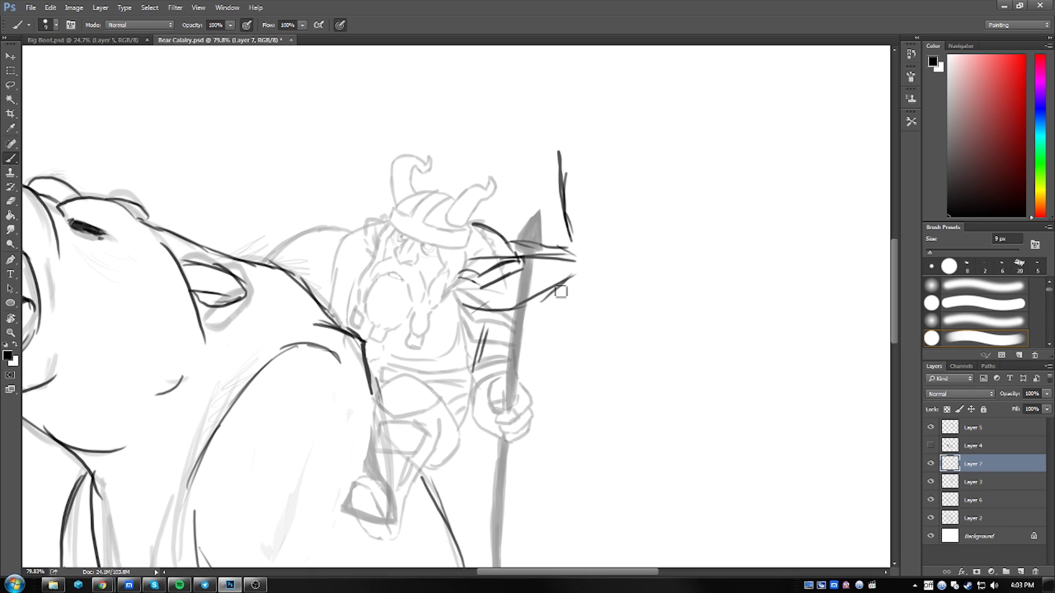
Hide Layer 5 and refine the rider's raised forearm and elbow, erasing stray lines
{"action": "left_click", "coordinate": [930, 428]}
{"action": "key", "text": "r"}
{"action": "mouse_move", "coordinate": [466, 307]}
{"action": "left_mouse_down"}
{"action": "mouse_move", "coordinate": [440, 231]}
{"action": "mouse_move", "coordinate": [452, 198]}
{"action": "mouse_move", "coordinate": [446, 280]}
{"action": "left_mouse_up"}
{"action": "mouse_move", "coordinate": [428, 304]}
{"action": "left_mouse_down"}
{"action": "mouse_move", "coordinate": [476, 233]}
{"action": "mouse_move", "coordinate": [451, 275]}
{"action": "mouse_move", "coordinate": [494, 253]}
{"action": "left_mouse_up"}
{"action": "key", "text": "r"}
{"action": "scroll", "coordinate": [494, 252], "scroll_direction": "down", "scroll_amount": 3}
{"action": "key", "text": "e"}
{"action": "scroll", "coordinate": [475, 139], "scroll_direction": "up", "scroll_amount": 2}
{"action": "left_click_drag", "start_coordinate": [475, 139], "coordinate": [513, 89]}
{"action": "key", "text": "b"}
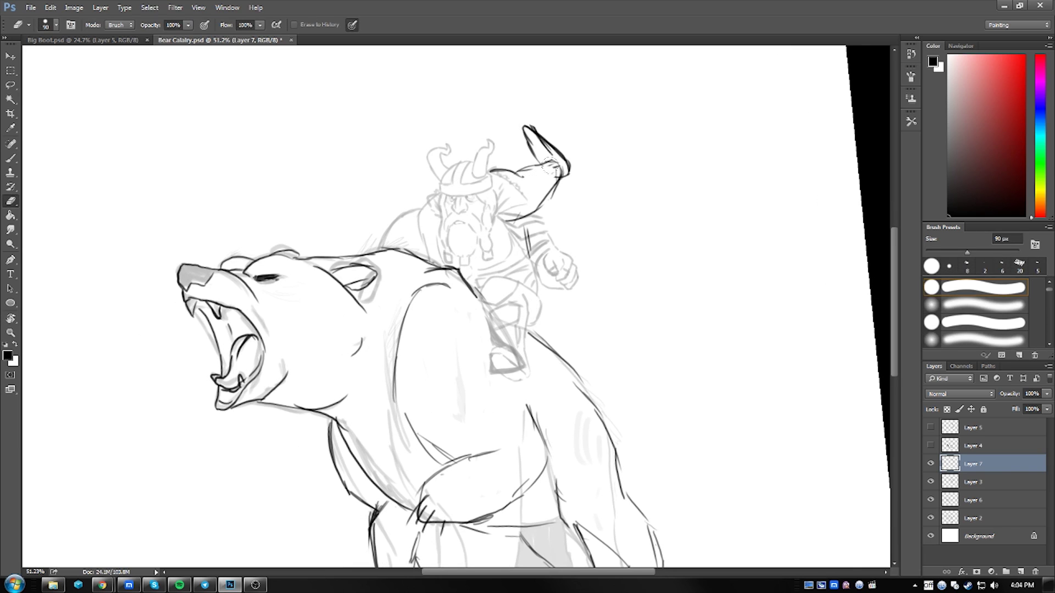
Sketch the side of the rider's torso down to the hip, plus the curved lines of his other shoulder
{"action": "left_click_drag", "start_coordinate": [525, 219], "coordinate": [536, 256]}
{"action": "key", "text": "ctrl+z"}
{"action": "left_click_drag", "start_coordinate": [522, 219], "coordinate": [536, 287]}
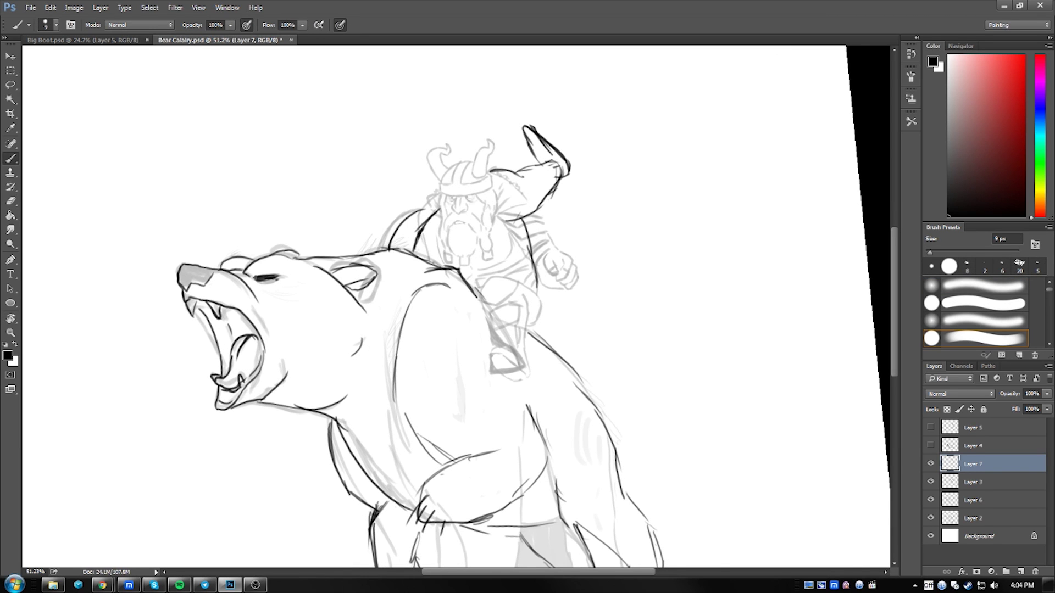
Outline the rider's bent thigh, lower leg and boot against the bear's flank
{"action": "mouse_move", "coordinate": [553, 315]}
{"action": "left_mouse_down"}
{"action": "mouse_move", "coordinate": [531, 345]}
{"action": "mouse_move", "coordinate": [494, 308]}
{"action": "mouse_move", "coordinate": [561, 282]}
{"action": "mouse_move", "coordinate": [362, 335]}
{"action": "left_mouse_up"}
{"action": "key", "text": "r"}
{"action": "scroll", "coordinate": [562, 281], "scroll_direction": "up", "scroll_amount": 2}
{"action": "key", "text": "b"}
{"action": "left_click_drag", "start_coordinate": [372, 286], "coordinate": [459, 345]}
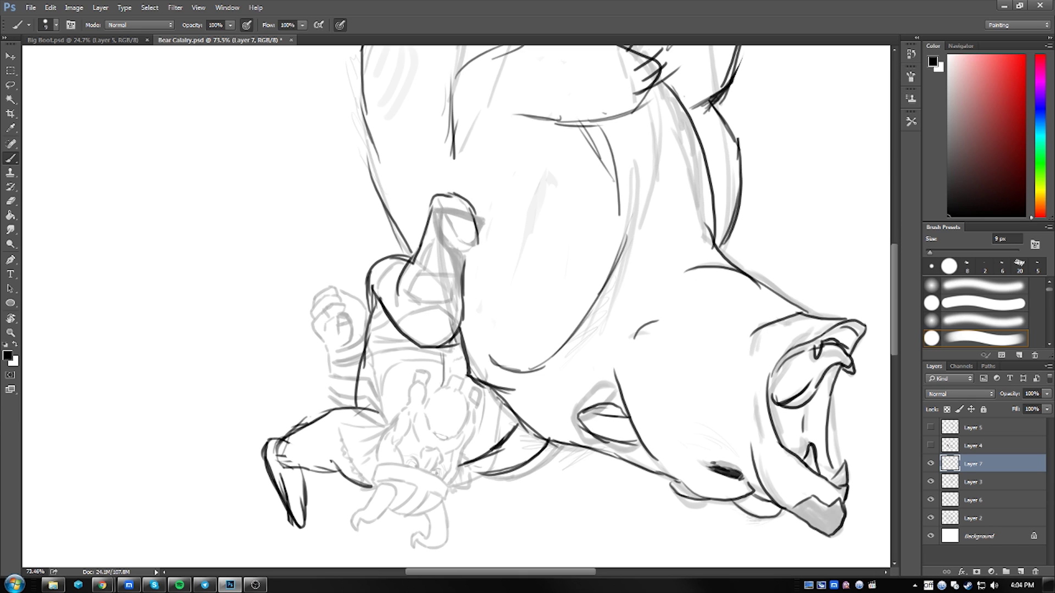
Complete the boot sole and outline the rider's chest around the beard
{"action": "key", "text": "r"}
{"action": "key", "text": "Escape"}
{"action": "key", "text": "b"}
{"action": "left_click_drag", "start_coordinate": [523, 237], "coordinate": [497, 273]}
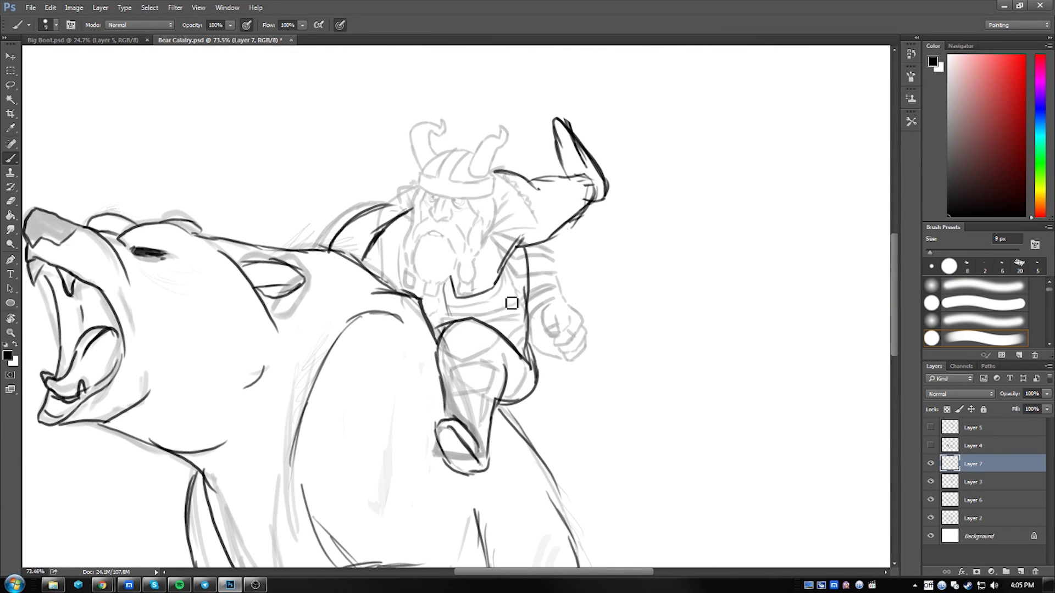
{"action": "key", "text": "r"}
{"action": "left_click_drag", "start_coordinate": [599, 286], "coordinate": [587, 195]}
{"action": "key", "text": "Escape"}
{"action": "key", "text": "b"}
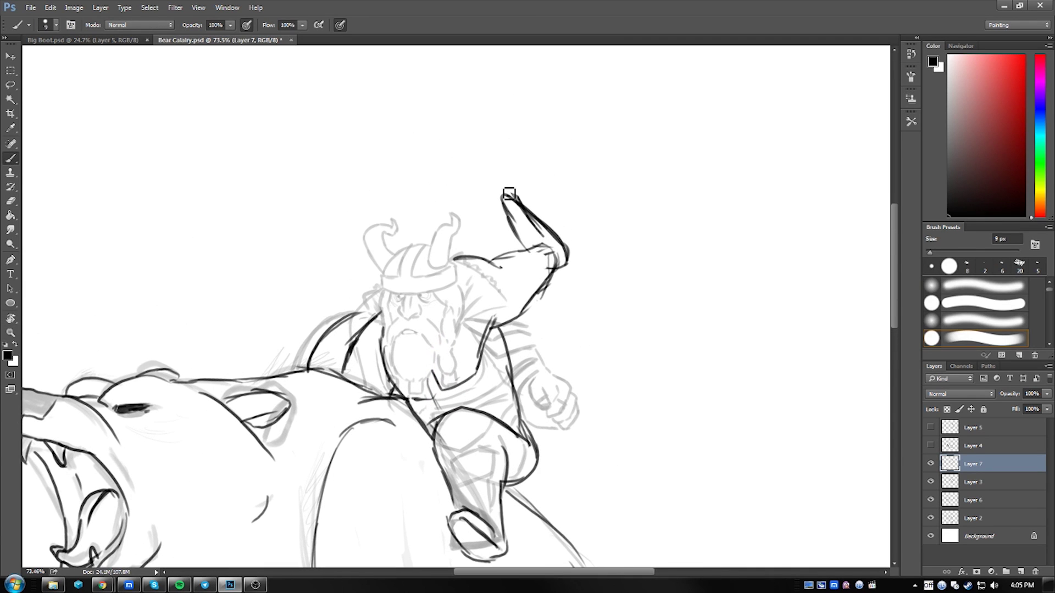
Sketch a long spear with a shaded triangular tip across the raised arm and rough in the gripping hand
{"action": "key", "text": "r"}
{"action": "left_click_drag", "start_coordinate": [484, 196], "coordinate": [390, 204]}
{"action": "left_click_drag", "start_coordinate": [472, 134], "coordinate": [353, 228]}
{"action": "left_click_drag", "start_coordinate": [537, 84], "coordinate": [323, 253]}
{"action": "key", "text": "r"}
{"action": "key", "text": "Escape"}
{"action": "key", "text": "b"}
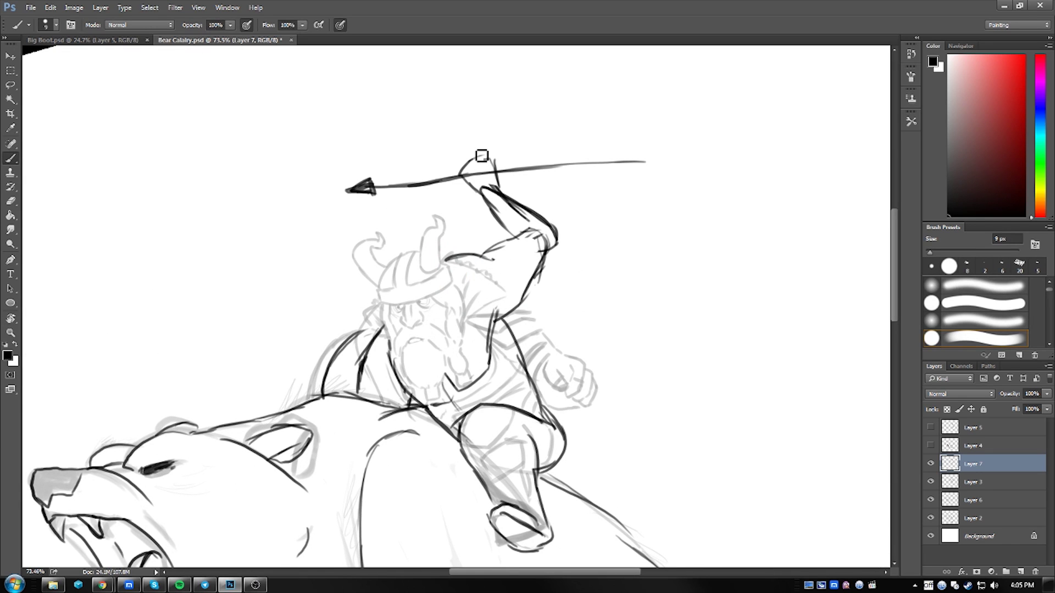
Erase the rough hand outline, darken the spear shaft at the grip and start the hand again
{"action": "key", "text": "r"}
{"action": "left_click_drag", "start_coordinate": [456, 271], "coordinate": [384, 220]}
{"action": "key", "text": "b"}
{"action": "key", "text": "r"}
{"action": "left_click_drag", "start_coordinate": [494, 307], "coordinate": [517, 319]}
{"action": "key", "text": "Escape"}
{"action": "key", "text": "b"}
{"action": "mouse_move", "coordinate": [495, 176]}
{"action": "left_mouse_down"}
{"action": "mouse_move", "coordinate": [522, 211]}
{"action": "mouse_move", "coordinate": [493, 181]}
{"action": "mouse_move", "coordinate": [440, 184]}
{"action": "left_mouse_up"}
{"action": "key", "text": "e"}
{"action": "key", "text": "r"}
{"action": "key", "text": "b"}
{"action": "key", "text": "r"}
{"action": "key", "text": "Escape"}
{"action": "key", "text": "b"}
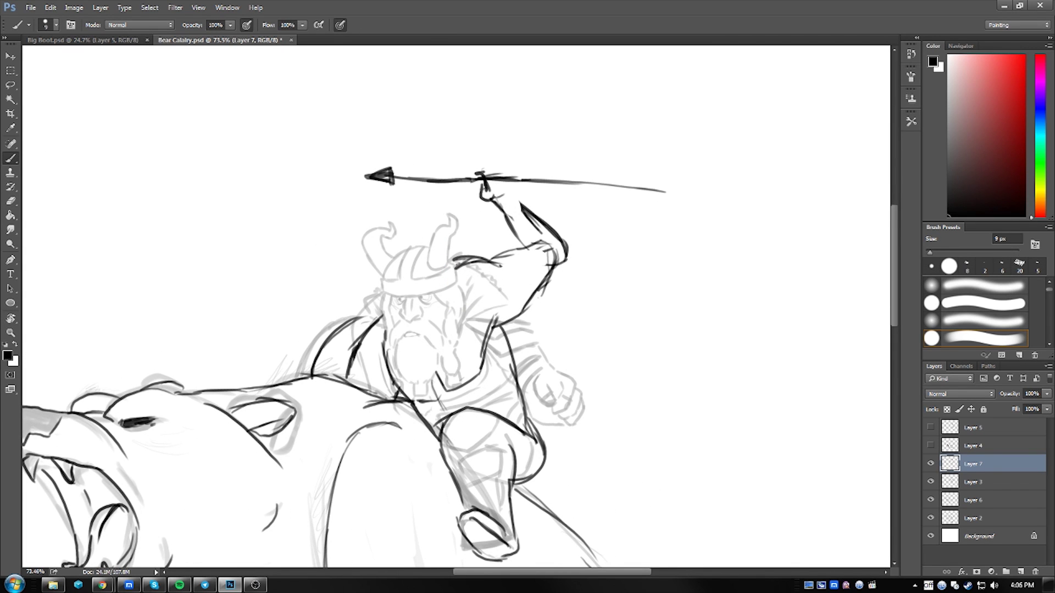
Draw the fist around the spear shaft with separate fingers, thumb and wrist, cleaning the edges with the Eraser
{"action": "mouse_move", "coordinate": [510, 173]}
{"action": "left_mouse_down"}
{"action": "mouse_move", "coordinate": [467, 242]}
{"action": "mouse_move", "coordinate": [481, 264]}
{"action": "mouse_move", "coordinate": [530, 226]}
{"action": "mouse_move", "coordinate": [516, 204]}
{"action": "mouse_move", "coordinate": [464, 175]}
{"action": "left_mouse_up"}
{"action": "scroll", "coordinate": [510, 173], "scroll_direction": "up", "scroll_amount": 3}
{"action": "key", "text": "e"}
{"action": "key", "text": "b"}
{"action": "key", "text": "e"}
{"action": "key", "text": "b"}
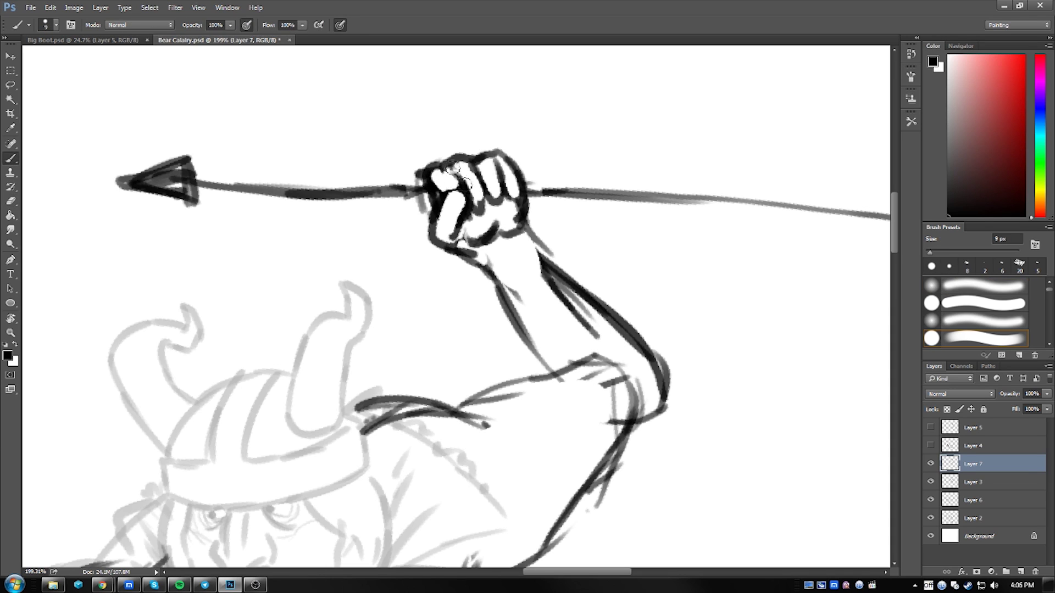
Fade Layer 7 to 78% opacity and add a new layer above it
{"action": "scroll", "coordinate": [430, 214], "scroll_direction": "down", "scroll_amount": 5}
{"action": "mouse_move", "coordinate": [632, 305]}
{"action": "left_mouse_down"}
{"action": "mouse_move", "coordinate": [598, 192]}
{"action": "mouse_move", "coordinate": [598, 308]}
{"action": "mouse_move", "coordinate": [659, 282]}
{"action": "mouse_move", "coordinate": [762, 337]}
{"action": "left_mouse_up"}
{"action": "key", "text": "r"}
{"action": "key", "text": "e"}
{"action": "key", "text": "z"}
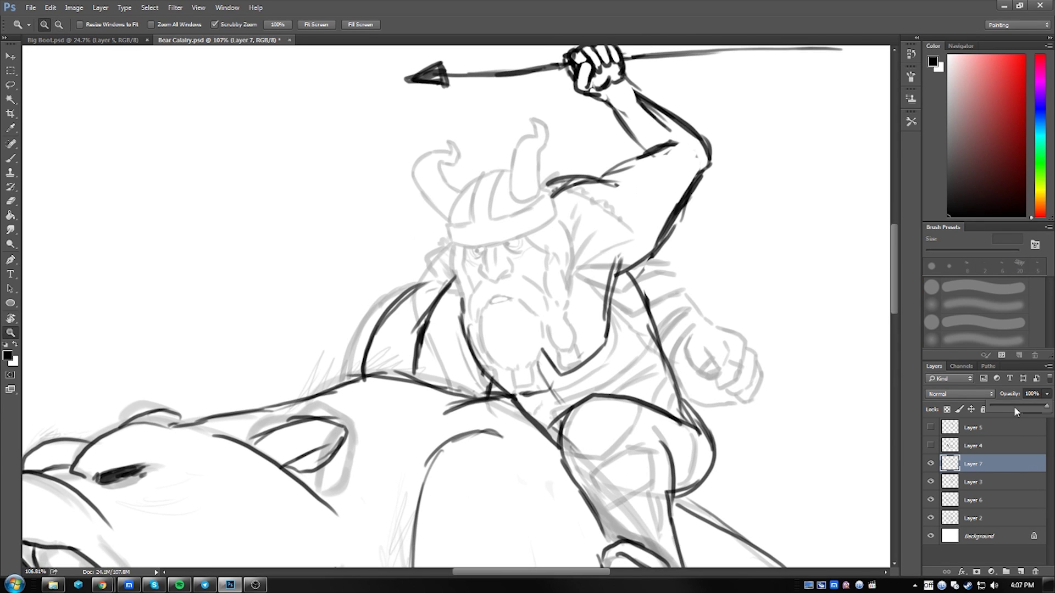
{"action": "left_click", "coordinate": [1018, 571]}
{"action": "mouse_move", "coordinate": [536, 264]}
{"action": "left_mouse_down"}
{"action": "mouse_move", "coordinate": [547, 292]}
{"action": "mouse_move", "coordinate": [584, 290]}
{"action": "left_mouse_up"}
Activate Layer 8 and ink the rider's nose and the helmet's lower rim with a 7 px brush
{"action": "key", "text": "b"}
{"action": "key", "text": "alt+bracketleft"}
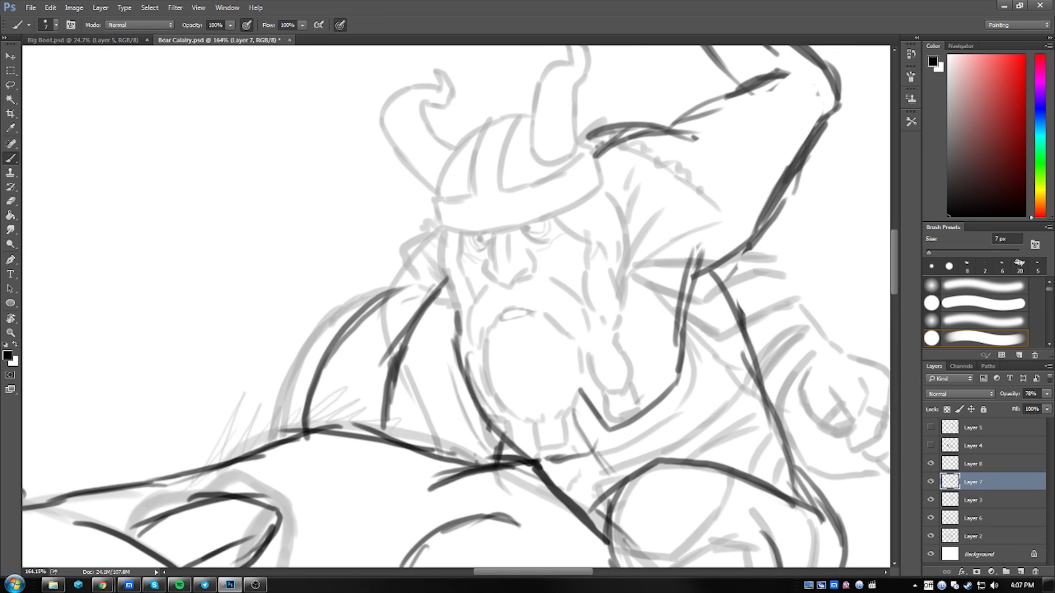
{"action": "key", "text": "r"}
{"action": "left_click_drag", "start_coordinate": [529, 264], "coordinate": [387, 225]}
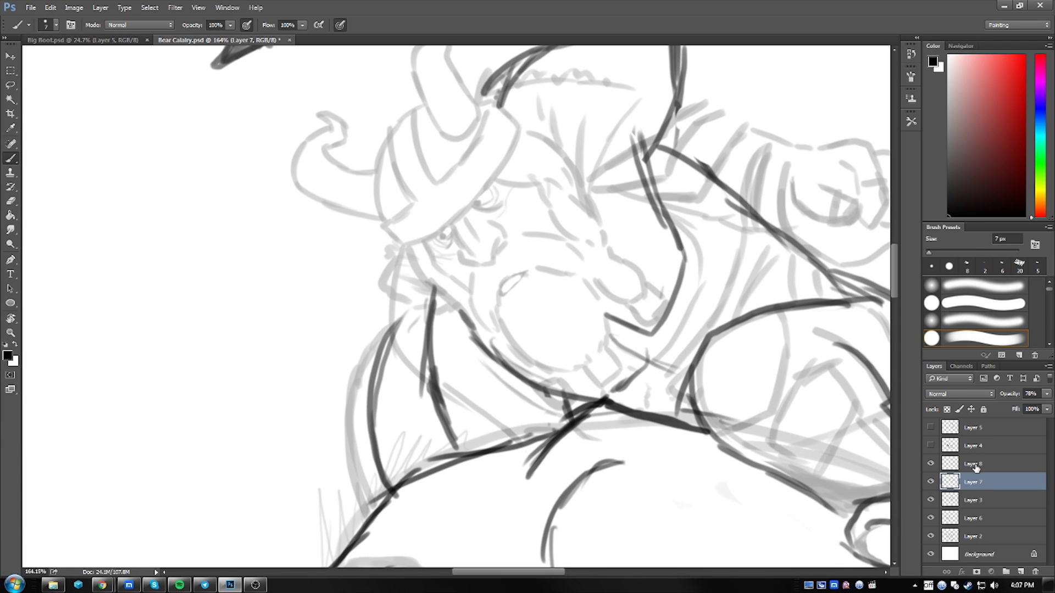
{"action": "key", "text": "alt+bracketright"}
{"action": "key", "text": "Escape"}
{"action": "mouse_move", "coordinate": [486, 267]}
{"action": "left_mouse_down"}
{"action": "mouse_move", "coordinate": [541, 313]}
{"action": "mouse_move", "coordinate": [528, 362]}
{"action": "left_mouse_up"}
{"action": "key", "text": "r"}
{"action": "left_click_drag", "start_coordinate": [526, 269], "coordinate": [581, 372]}
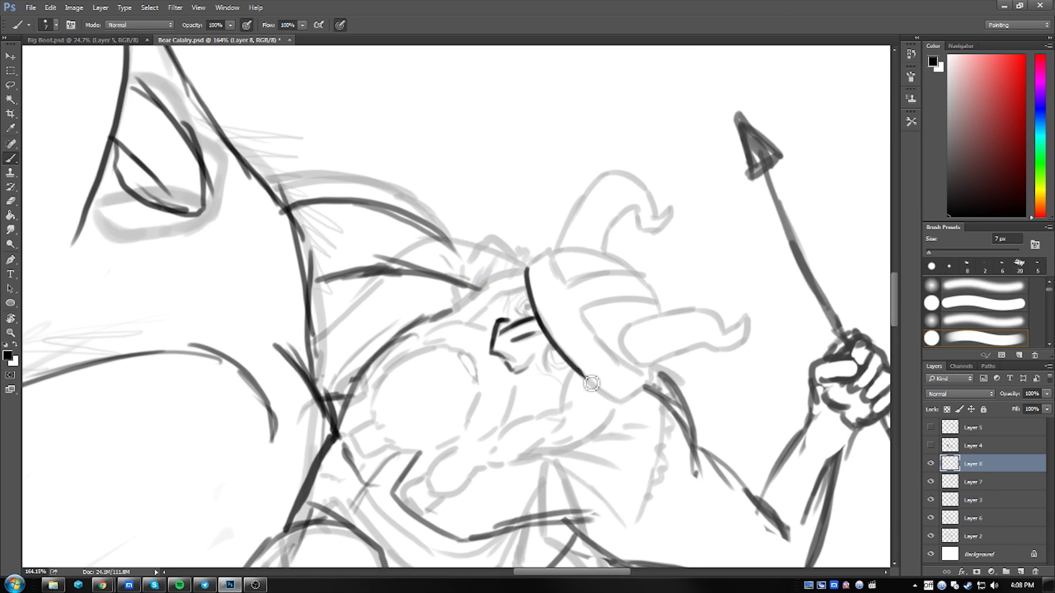
Ink the helmet's dome, bands and both curled horns
{"action": "key", "text": "Escape"}
{"action": "key", "text": "r"}
{"action": "mouse_move", "coordinate": [489, 220]}
{"action": "left_mouse_down"}
{"action": "mouse_move", "coordinate": [441, 215]}
{"action": "mouse_move", "coordinate": [468, 117]}
{"action": "mouse_move", "coordinate": [500, 188]}
{"action": "left_mouse_up"}
{"action": "key", "text": "ctrl+z"}
{"action": "mouse_move", "coordinate": [503, 108]}
{"action": "left_mouse_down"}
{"action": "mouse_move", "coordinate": [487, 179]}
{"action": "mouse_move", "coordinate": [574, 135]}
{"action": "left_mouse_up"}
{"action": "mouse_move", "coordinate": [433, 190]}
{"action": "left_mouse_down"}
{"action": "mouse_move", "coordinate": [465, 116]}
{"action": "mouse_move", "coordinate": [424, 94]}
{"action": "mouse_move", "coordinate": [419, 136]}
{"action": "mouse_move", "coordinate": [435, 148]}
{"action": "left_mouse_up"}
{"action": "mouse_move", "coordinate": [508, 108]}
{"action": "left_mouse_down"}
{"action": "mouse_move", "coordinate": [560, 129]}
{"action": "mouse_move", "coordinate": [516, 165]}
{"action": "left_mouse_up"}
{"action": "left_click_drag", "start_coordinate": [554, 184], "coordinate": [522, 83]}
{"action": "left_click_drag", "start_coordinate": [527, 102], "coordinate": [500, 165]}
Ink the hair hanging from the helmet along the far side of the rider's face
{"action": "mouse_move", "coordinate": [467, 258]}
{"action": "left_mouse_down"}
{"action": "mouse_move", "coordinate": [448, 278]}
{"action": "mouse_move", "coordinate": [456, 231]}
{"action": "left_mouse_up"}
{"action": "mouse_move", "coordinate": [444, 226]}
{"action": "left_mouse_down"}
{"action": "mouse_move", "coordinate": [448, 284]}
{"action": "mouse_move", "coordinate": [484, 404]}
{"action": "left_mouse_up"}
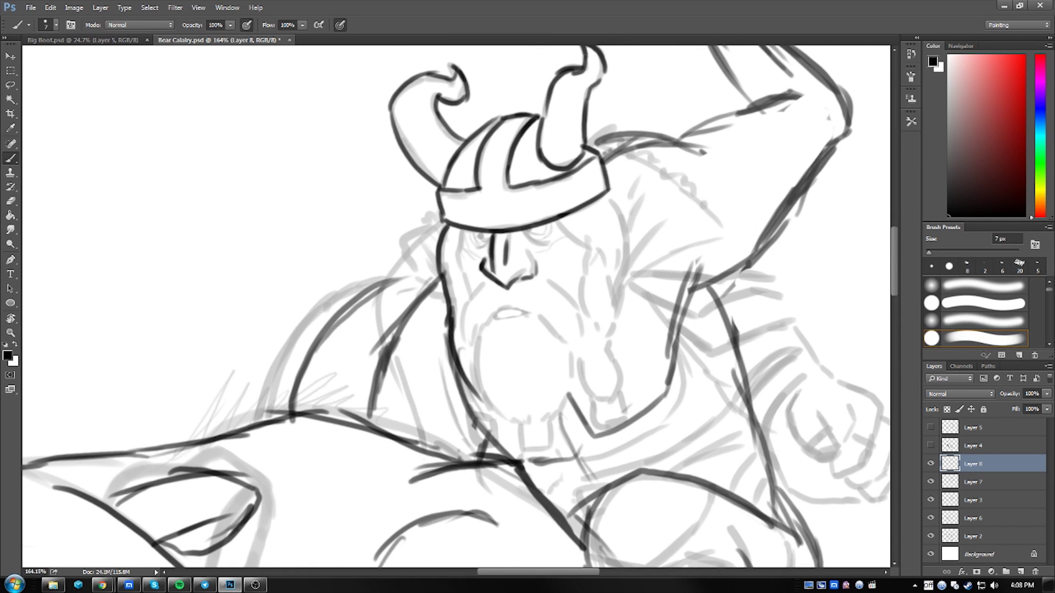
{"action": "left_click_drag", "start_coordinate": [460, 234], "coordinate": [471, 284]}
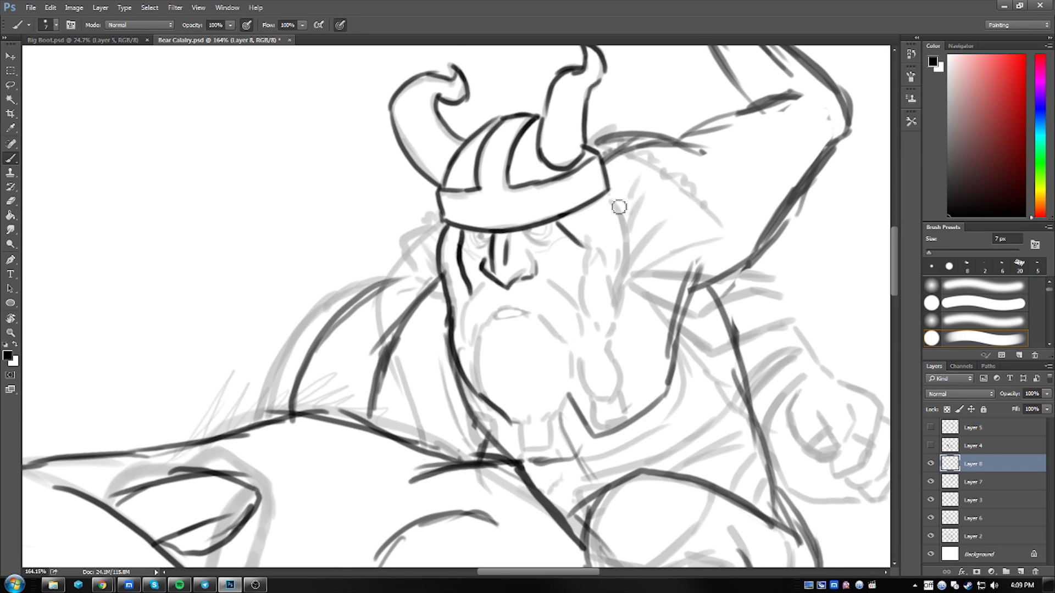
Try a hanging braid with crossed strands and a square end beside the rider's face, and erase it
{"action": "scroll", "coordinate": [619, 206], "scroll_direction": "down", "scroll_amount": 2}
{"action": "mouse_move", "coordinate": [615, 231]}
{"action": "left_mouse_down"}
{"action": "mouse_move", "coordinate": [607, 351]}
{"action": "mouse_move", "coordinate": [582, 203]}
{"action": "mouse_move", "coordinate": [598, 242]}
{"action": "left_mouse_up"}
{"action": "left_click_drag", "start_coordinate": [621, 186], "coordinate": [613, 269]}
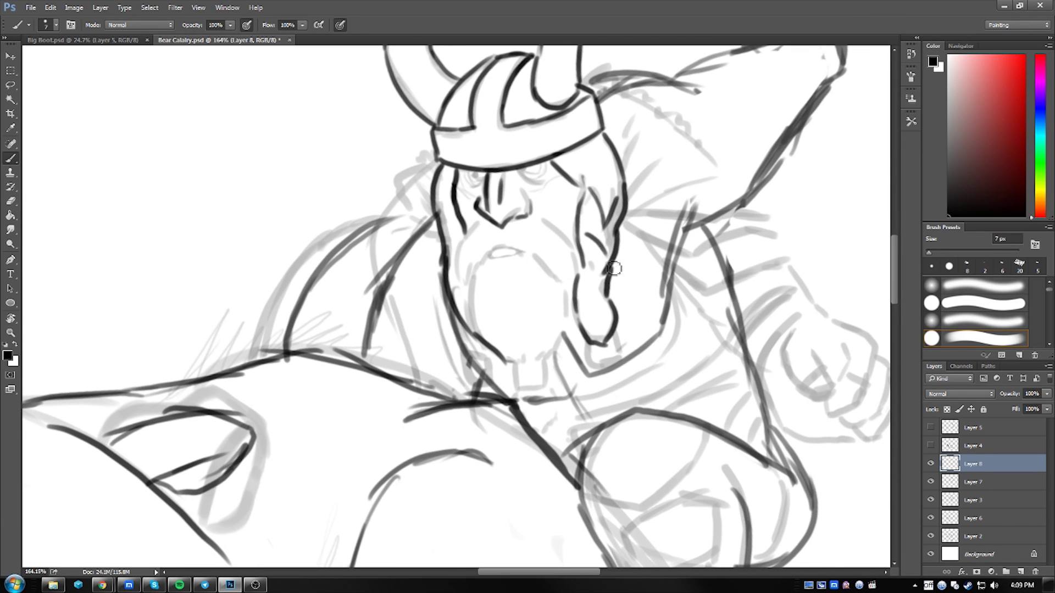
{"action": "left_click_drag", "start_coordinate": [598, 338], "coordinate": [618, 346]}
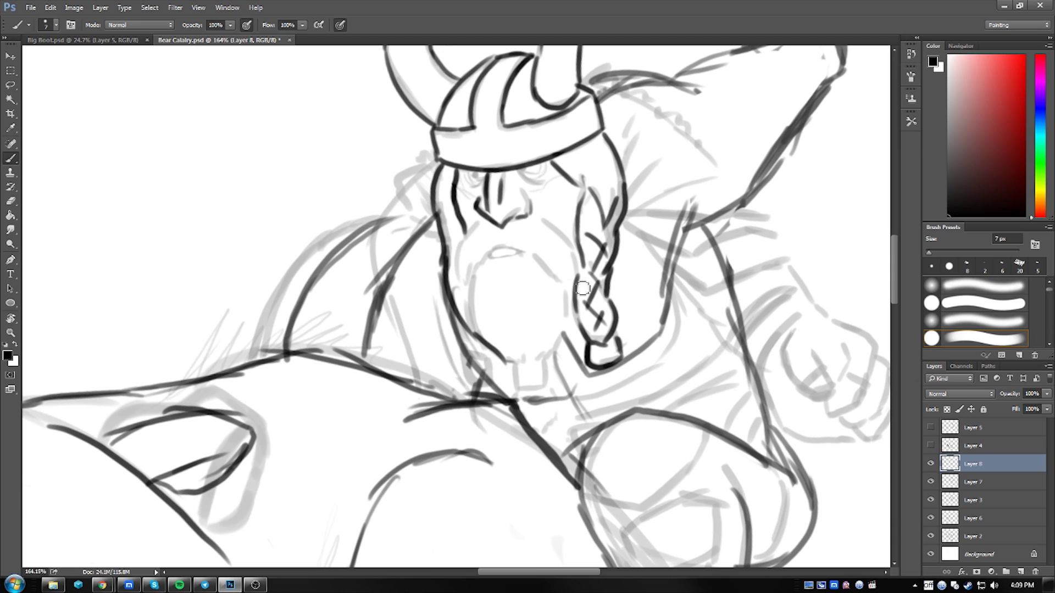
{"action": "key", "text": "e"}
{"action": "mouse_move", "coordinate": [583, 181]}
{"action": "left_mouse_down"}
{"action": "mouse_move", "coordinate": [604, 280]}
{"action": "mouse_move", "coordinate": [594, 368]}
{"action": "mouse_move", "coordinate": [615, 329]}
{"action": "left_mouse_up"}
{"action": "mouse_move", "coordinate": [666, 327]}
{"action": "left_mouse_down"}
{"action": "mouse_move", "coordinate": [621, 357]}
{"action": "mouse_move", "coordinate": [593, 395]}
{"action": "left_mouse_up"}
Ink a longer braid with crossed strands and a square clasp hanging from the helmet to the chest
{"action": "key", "text": "r"}
{"action": "key", "text": "b"}
{"action": "left_click_drag", "start_coordinate": [531, 214], "coordinate": [547, 328]}
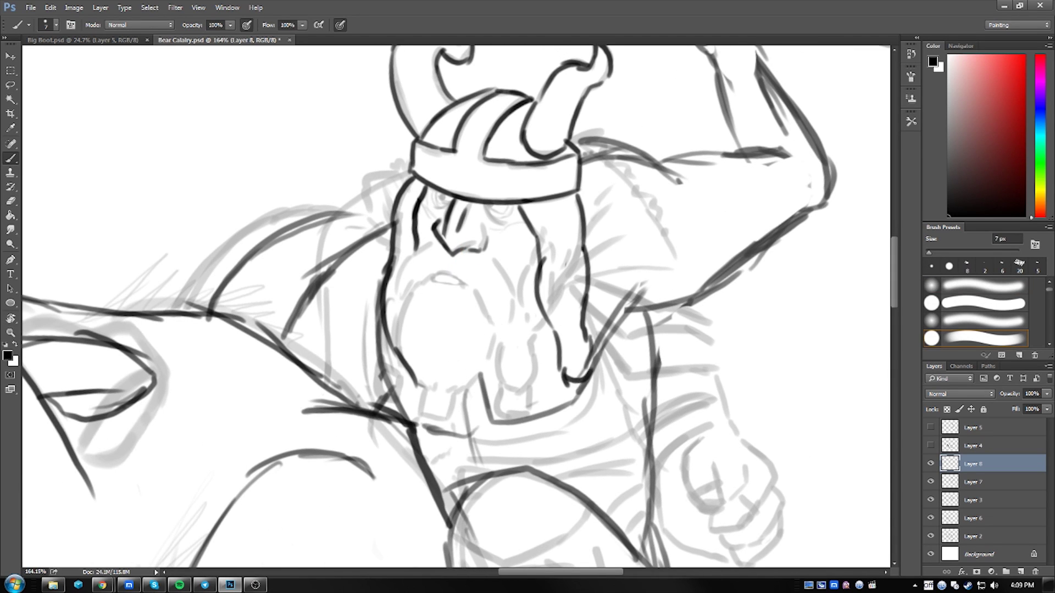
{"action": "left_click_drag", "start_coordinate": [568, 405], "coordinate": [598, 382]}
{"action": "left_click_drag", "start_coordinate": [558, 236], "coordinate": [582, 315]}
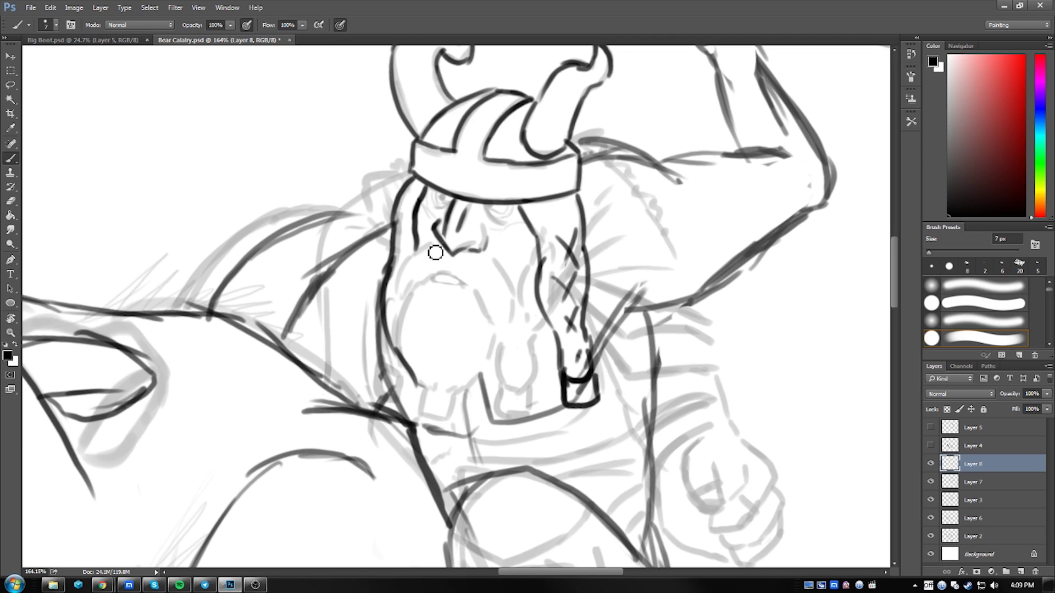
Ink the rider's moustache, cheek line and rounded beard with a small clasp at its base
{"action": "mouse_move", "coordinate": [504, 300]}
{"action": "left_mouse_down"}
{"action": "mouse_move", "coordinate": [502, 278]}
{"action": "mouse_move", "coordinate": [520, 317]}
{"action": "left_mouse_up"}
{"action": "mouse_move", "coordinate": [435, 261]}
{"action": "left_mouse_down"}
{"action": "mouse_move", "coordinate": [402, 351]}
{"action": "mouse_move", "coordinate": [480, 396]}
{"action": "left_mouse_up"}
{"action": "left_click_drag", "start_coordinate": [479, 353], "coordinate": [489, 402]}
{"action": "left_click_drag", "start_coordinate": [397, 332], "coordinate": [428, 369]}
{"action": "key", "text": "r"}
{"action": "left_click_drag", "start_coordinate": [428, 369], "coordinate": [510, 256]}
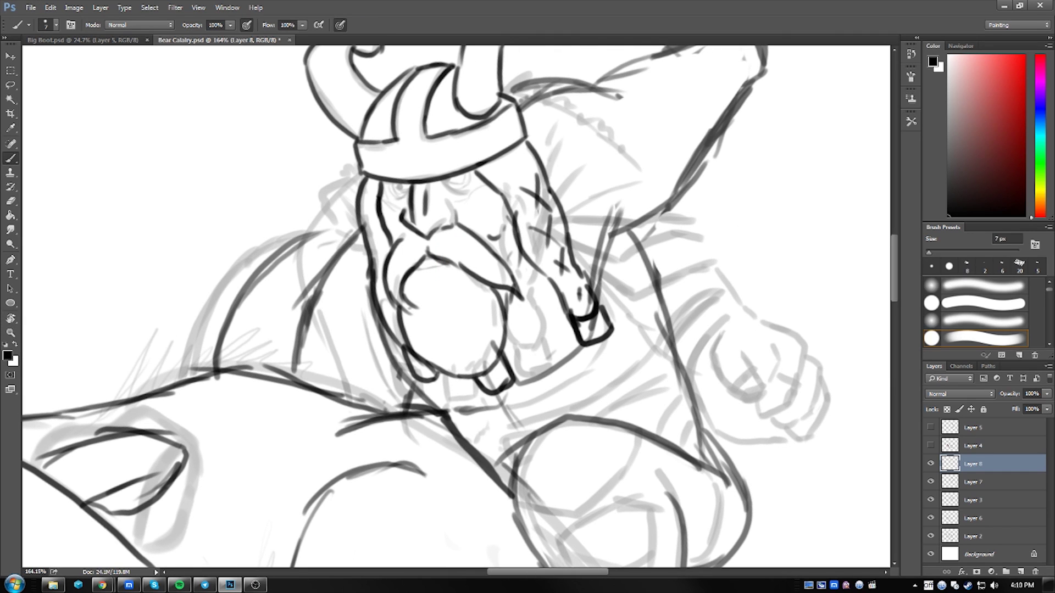
Ink the rider's eyes with dark pupils beneath the helmet rim
{"action": "scroll", "coordinate": [483, 308], "scroll_direction": "up", "scroll_amount": 3}
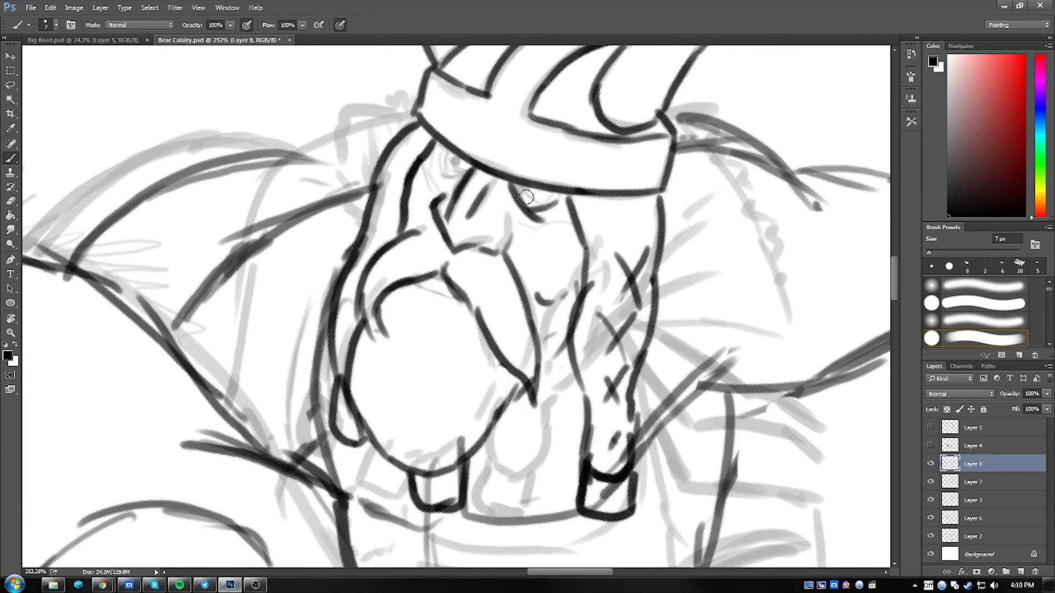
{"action": "left_click_drag", "start_coordinate": [576, 308], "coordinate": [555, 236]}
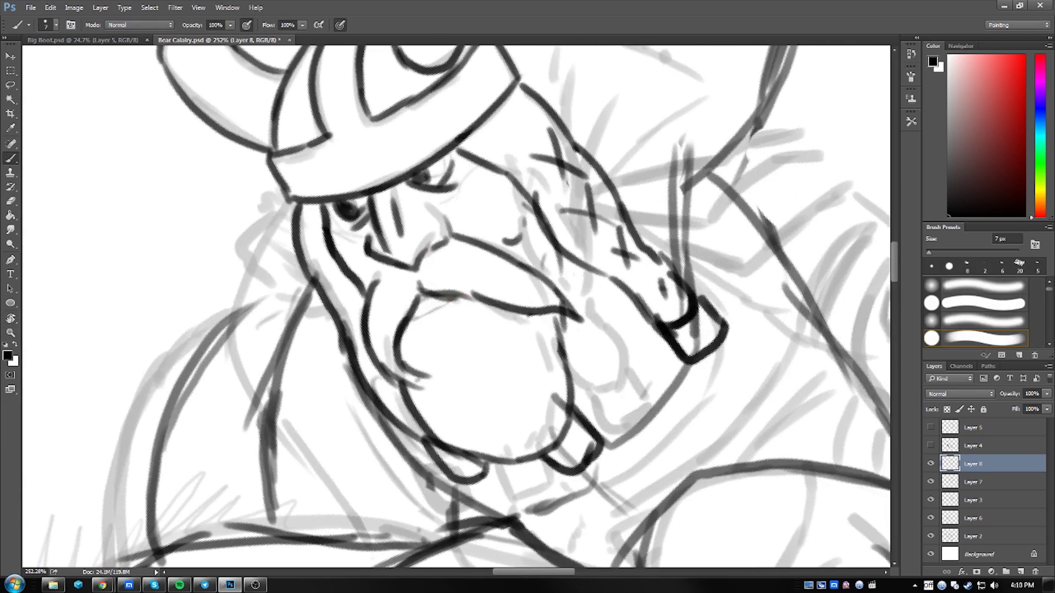
Ink the rider's waistline, erasing overlapping lines, and hide the faded sketch on Layer 3
{"action": "scroll", "coordinate": [456, 299], "scroll_direction": "down", "scroll_amount": 5}
{"action": "scroll", "coordinate": [472, 308], "scroll_direction": "up", "scroll_amount": 1}
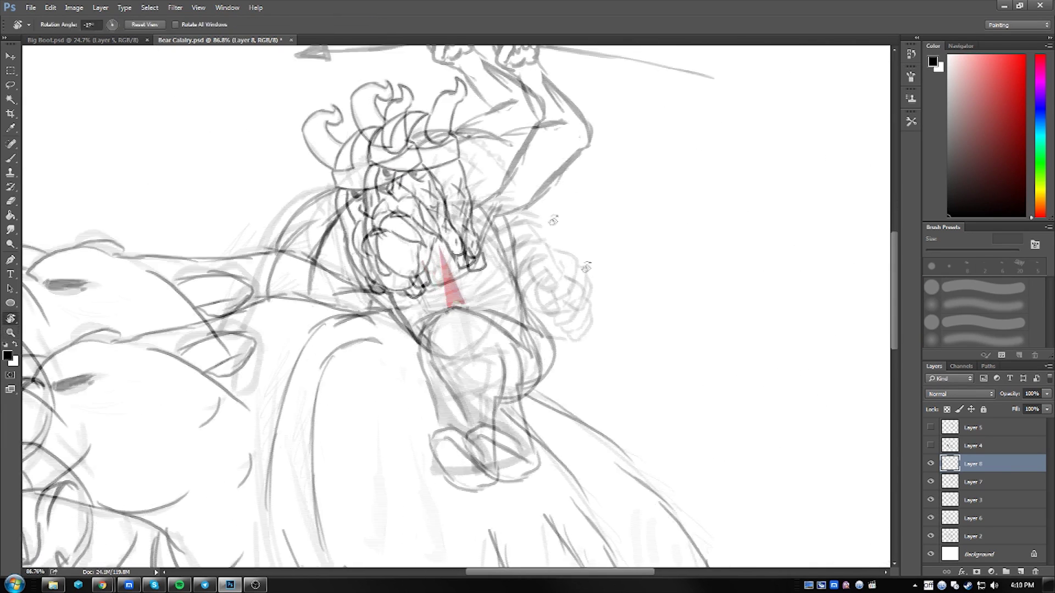
{"action": "key", "text": "e"}
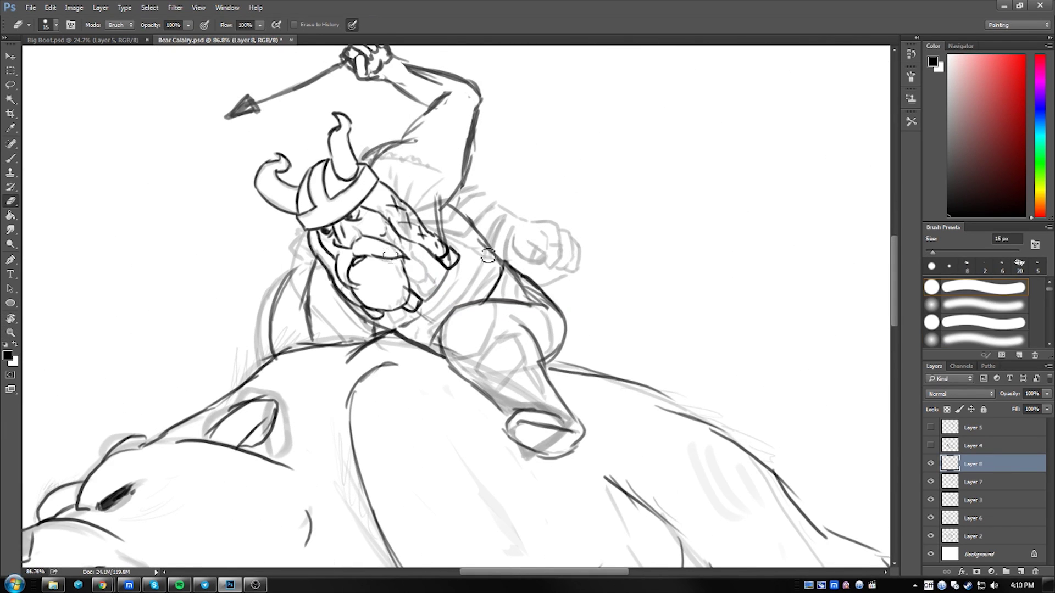
{"action": "key", "text": "b"}
{"action": "key", "text": "r"}
{"action": "left_click_drag", "start_coordinate": [611, 222], "coordinate": [494, 110]}
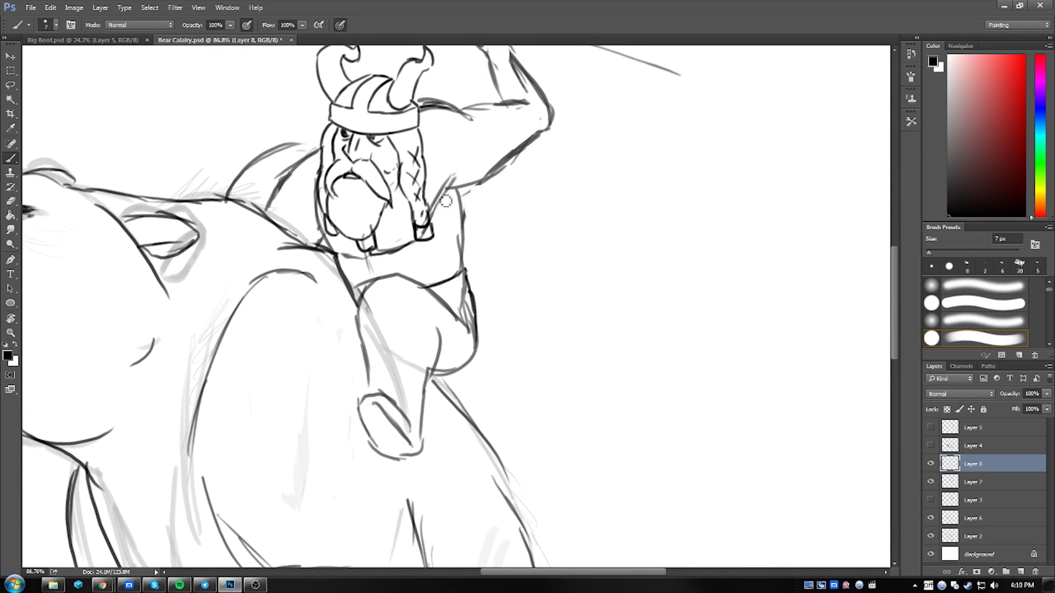
Ink the rider's thigh and lower leg lines with a diamond shape on the shin
{"action": "key", "text": "e"}
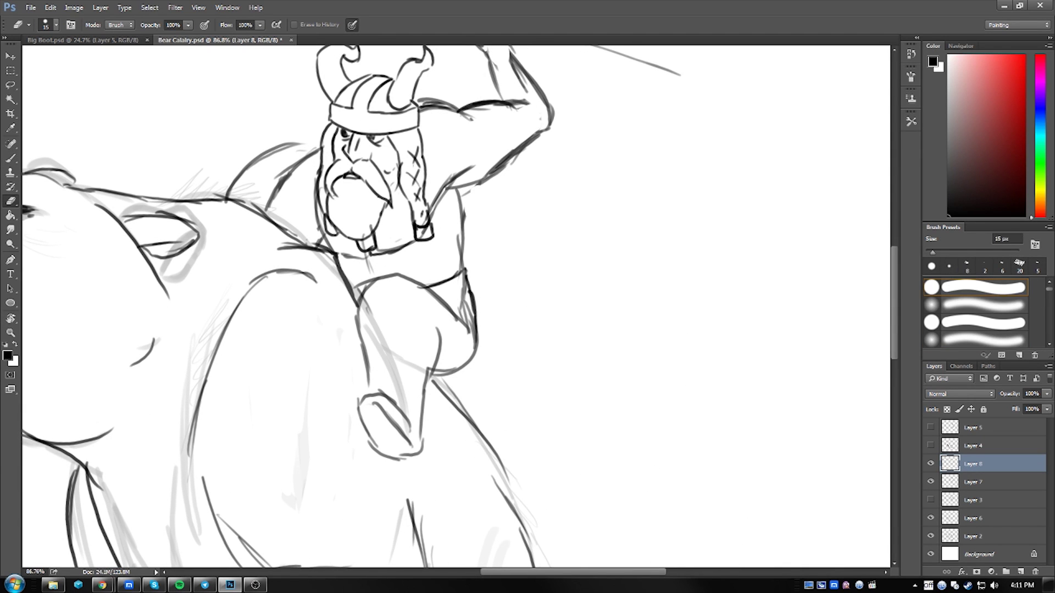
{"action": "key", "text": "b"}
{"action": "left_click_drag", "start_coordinate": [423, 363], "coordinate": [448, 316]}
{"action": "left_click_drag", "start_coordinate": [461, 264], "coordinate": [449, 329]}
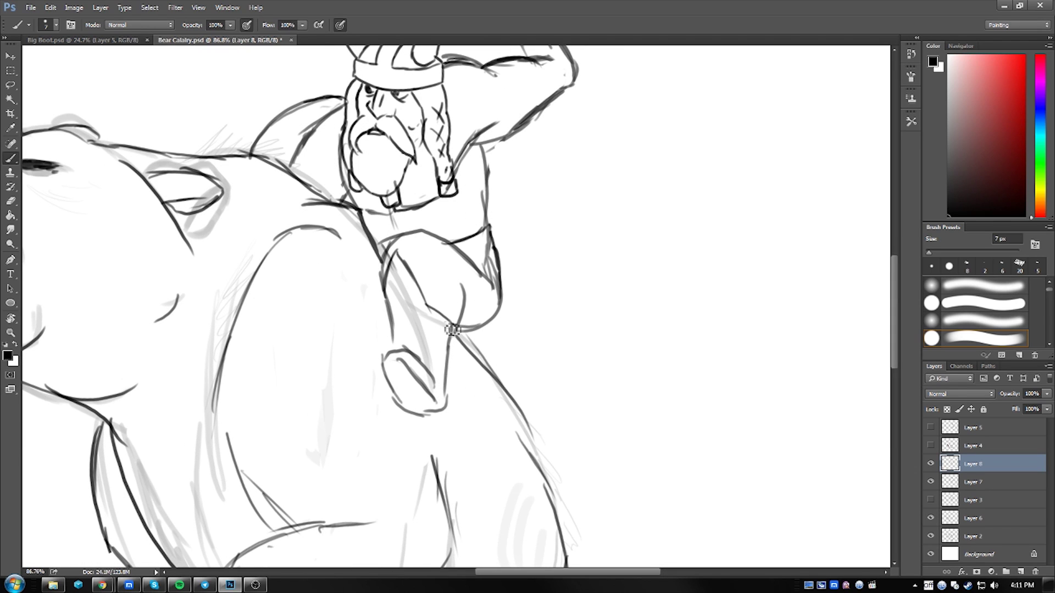
{"action": "mouse_move", "coordinate": [394, 301]}
{"action": "left_mouse_down"}
{"action": "mouse_move", "coordinate": [401, 335]}
{"action": "mouse_move", "coordinate": [456, 346]}
{"action": "left_mouse_up"}
{"action": "key", "text": "z"}
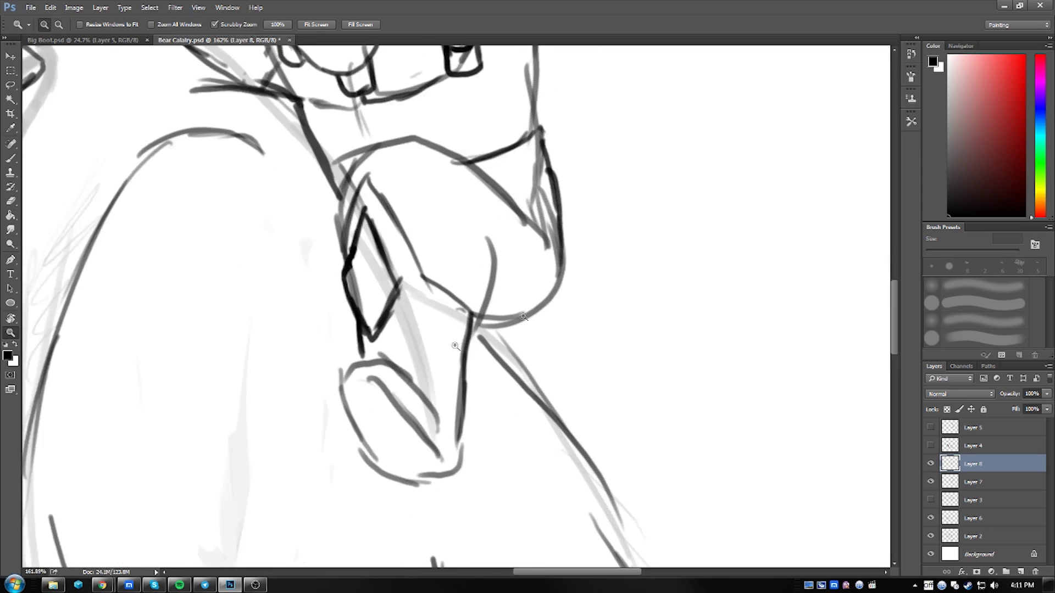
Ink the rider's boot outline and sole, clearing the first pass and redrawing it with cleaner lines
{"action": "key", "text": "b"}
{"action": "left_click_drag", "start_coordinate": [344, 378], "coordinate": [412, 380]}
{"action": "mouse_move", "coordinate": [342, 396]}
{"action": "left_mouse_down"}
{"action": "mouse_move", "coordinate": [408, 407]}
{"action": "mouse_move", "coordinate": [440, 486]}
{"action": "mouse_move", "coordinate": [471, 411]}
{"action": "left_mouse_up"}
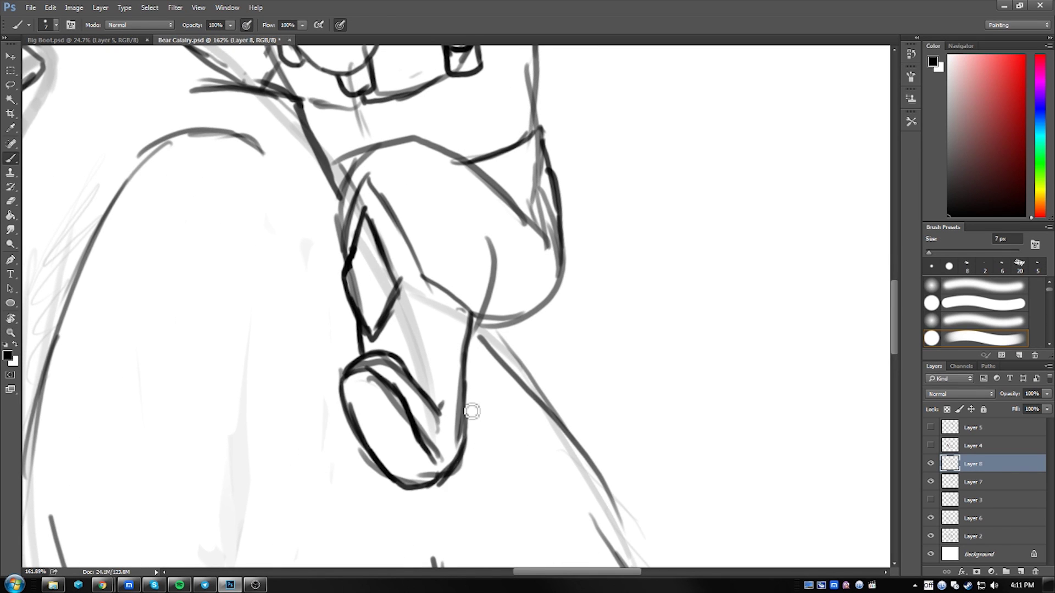
{"action": "key", "text": "e"}
{"action": "mouse_move", "coordinate": [456, 473]}
{"action": "left_mouse_down"}
{"action": "mouse_move", "coordinate": [352, 363]}
{"action": "mouse_move", "coordinate": [357, 434]}
{"action": "mouse_move", "coordinate": [434, 421]}
{"action": "left_mouse_up"}
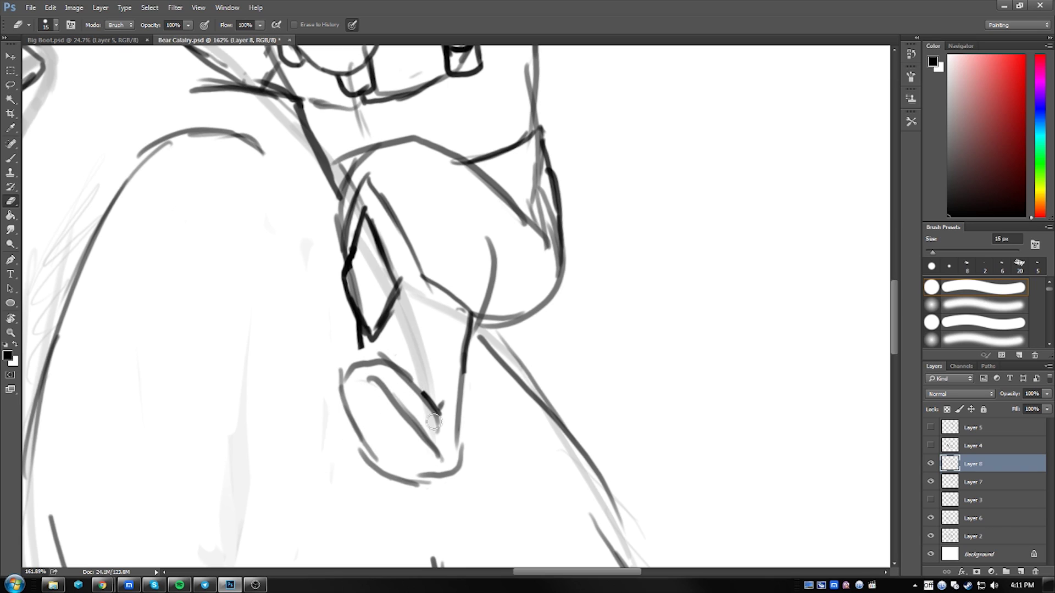
{"action": "key", "text": "b"}
{"action": "left_click_drag", "start_coordinate": [360, 347], "coordinate": [437, 456]}
{"action": "mouse_move", "coordinate": [346, 373]}
{"action": "left_mouse_down"}
{"action": "mouse_move", "coordinate": [426, 489]}
{"action": "mouse_move", "coordinate": [448, 478]}
{"action": "mouse_move", "coordinate": [417, 481]}
{"action": "left_mouse_up"}
{"action": "key", "text": "e"}
{"action": "key", "text": "b"}
{"action": "left_click_drag", "start_coordinate": [461, 431], "coordinate": [445, 486]}
Ink the underside of the rider's thigh, the lower edge of the torso and the cloth folds along its side
{"action": "mouse_move", "coordinate": [471, 319]}
{"action": "left_mouse_down"}
{"action": "mouse_move", "coordinate": [456, 470]}
{"action": "mouse_move", "coordinate": [484, 223]}
{"action": "mouse_move", "coordinate": [563, 281]}
{"action": "mouse_move", "coordinate": [524, 315]}
{"action": "left_mouse_up"}
{"action": "left_click_drag", "start_coordinate": [308, 154], "coordinate": [390, 280]}
{"action": "left_click_drag", "start_coordinate": [448, 228], "coordinate": [379, 272]}
{"action": "left_click_drag", "start_coordinate": [384, 269], "coordinate": [324, 291]}
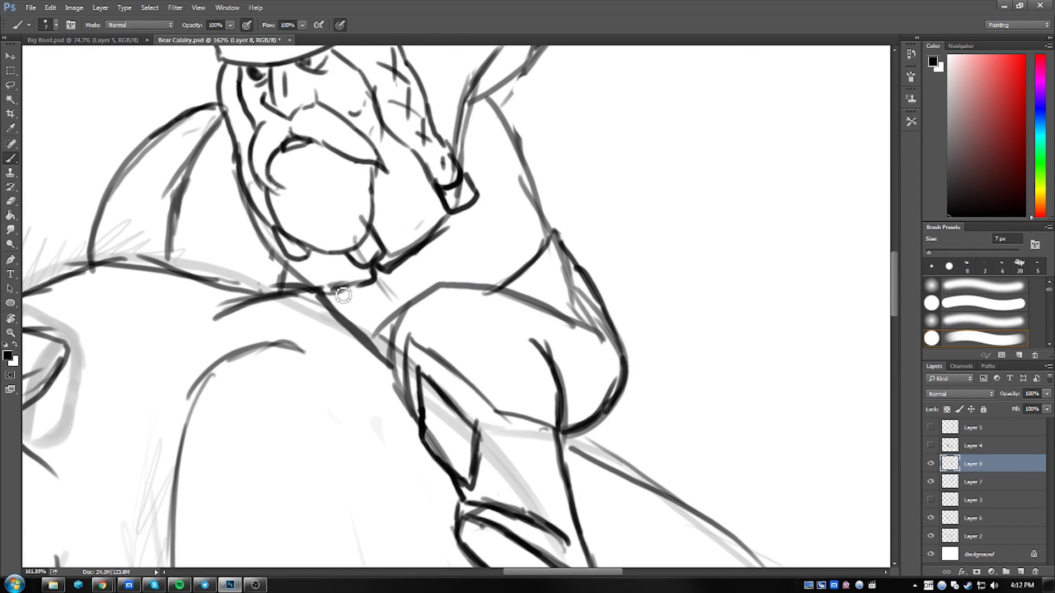
{"action": "left_click_drag", "start_coordinate": [505, 138], "coordinate": [491, 220]}
{"action": "left_click_drag", "start_coordinate": [522, 181], "coordinate": [510, 247]}
Ink jagged fur trim along both of the rider's shoulders and clean up the old line beneath it
{"action": "scroll", "coordinate": [480, 255], "scroll_direction": "down", "scroll_amount": 3}
{"action": "scroll", "coordinate": [480, 254], "scroll_direction": "up", "scroll_amount": 3}
{"action": "mouse_move", "coordinate": [387, 110]}
{"action": "left_mouse_down"}
{"action": "mouse_move", "coordinate": [401, 98]}
{"action": "mouse_move", "coordinate": [443, 104]}
{"action": "left_mouse_up"}
{"action": "mouse_move", "coordinate": [412, 93]}
{"action": "left_mouse_down"}
{"action": "mouse_move", "coordinate": [466, 108]}
{"action": "mouse_move", "coordinate": [443, 165]}
{"action": "left_mouse_up"}
{"action": "left_click_drag", "start_coordinate": [449, 179], "coordinate": [439, 212]}
{"action": "left_click_drag", "start_coordinate": [278, 222], "coordinate": [252, 275]}
{"action": "left_click_drag", "start_coordinate": [252, 288], "coordinate": [310, 293]}
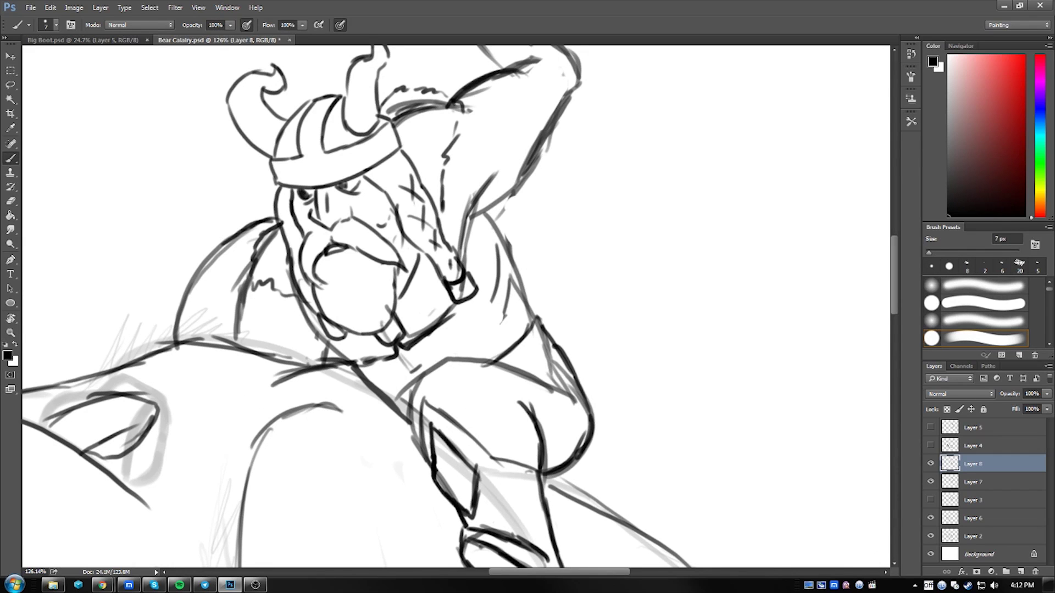
{"action": "key", "text": "e"}
{"action": "left_click_drag", "start_coordinate": [393, 113], "coordinate": [441, 110]}
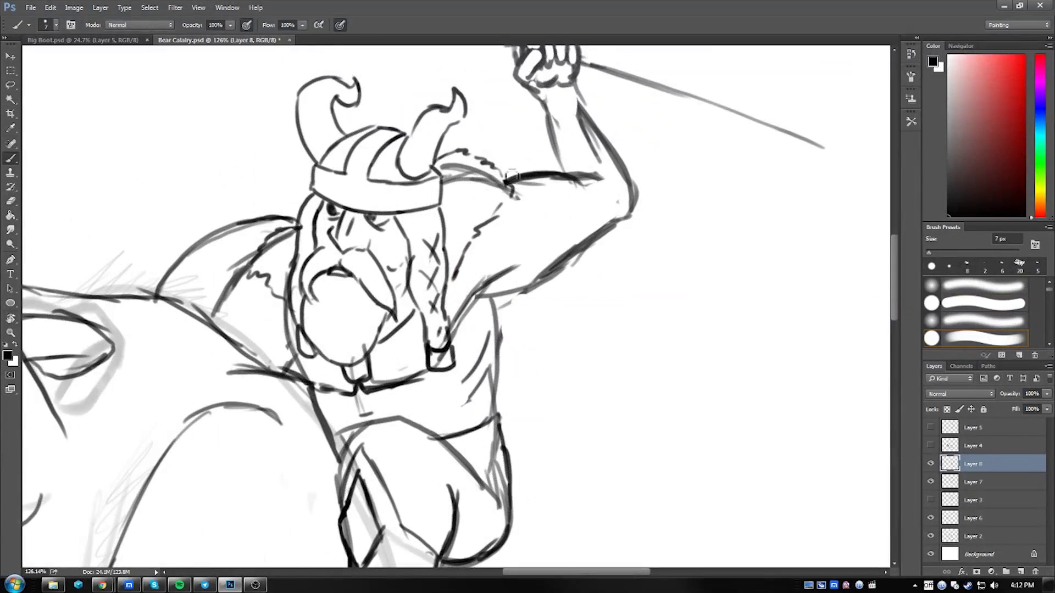
Ink the fur edge and the double-lined sleeve hem on the rider's raised upper arm
{"action": "mouse_move", "coordinate": [500, 175]}
{"action": "left_mouse_down"}
{"action": "mouse_move", "coordinate": [544, 181]}
{"action": "mouse_move", "coordinate": [503, 195]}
{"action": "mouse_move", "coordinate": [520, 203]}
{"action": "mouse_move", "coordinate": [451, 290]}
{"action": "left_mouse_up"}
{"action": "key", "text": "e"}
{"action": "key", "text": "b"}
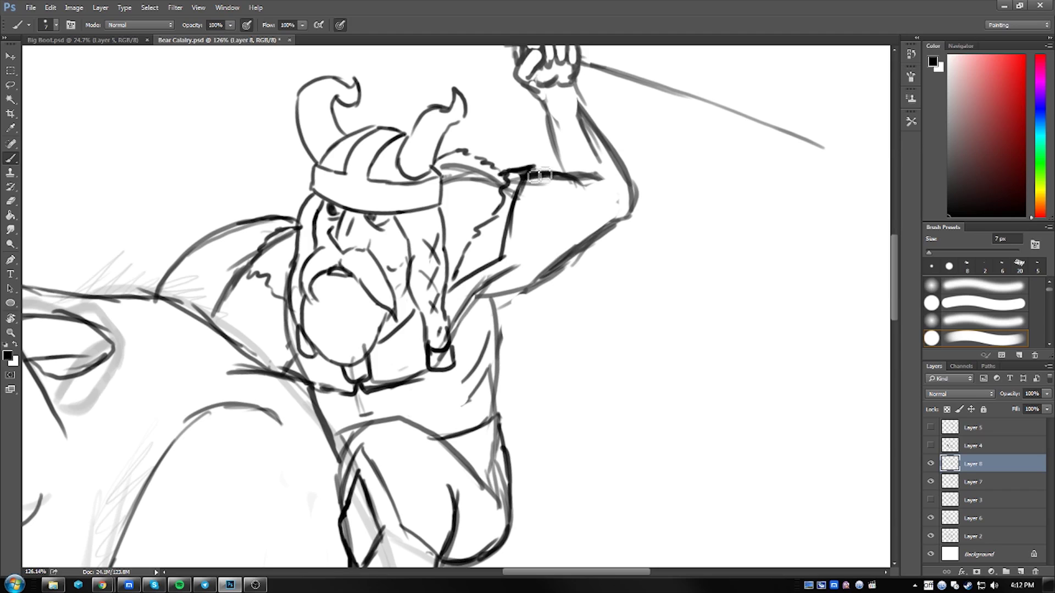
{"action": "left_click_drag", "start_coordinate": [538, 174], "coordinate": [511, 264]}
Show Layer 3 to compare the old sketch, and ink a thick dark armband around the raised upper arm
{"action": "left_click", "coordinate": [930, 500]}
{"action": "left_click", "coordinate": [930, 464]}
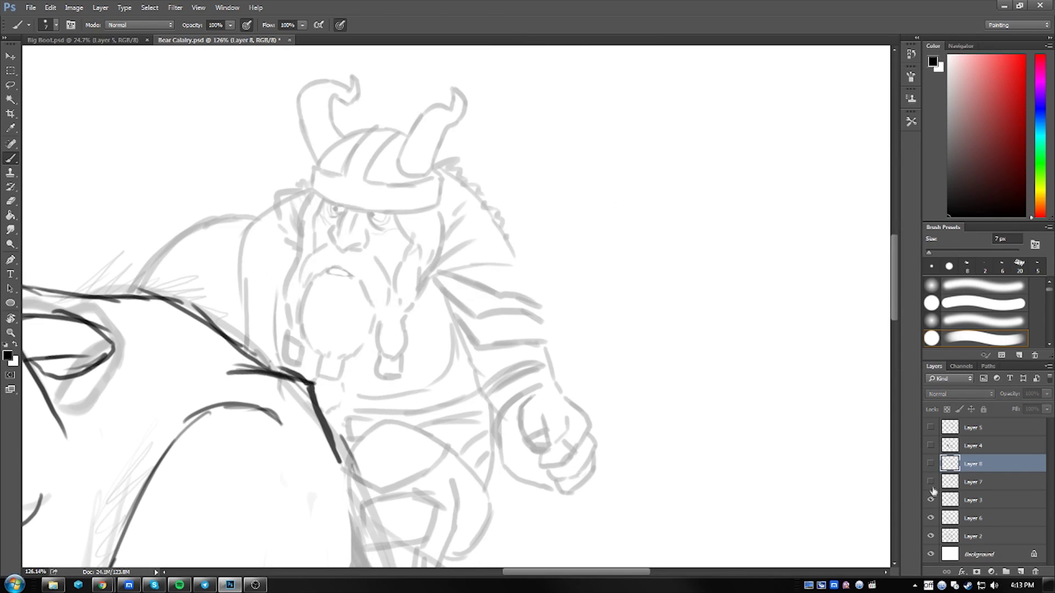
{"action": "left_click", "coordinate": [930, 482]}
{"action": "left_click", "coordinate": [930, 463]}
{"action": "mouse_move", "coordinate": [561, 176]}
{"action": "left_mouse_down"}
{"action": "mouse_move", "coordinate": [544, 285]}
{"action": "mouse_move", "coordinate": [544, 275]}
{"action": "left_mouse_up"}
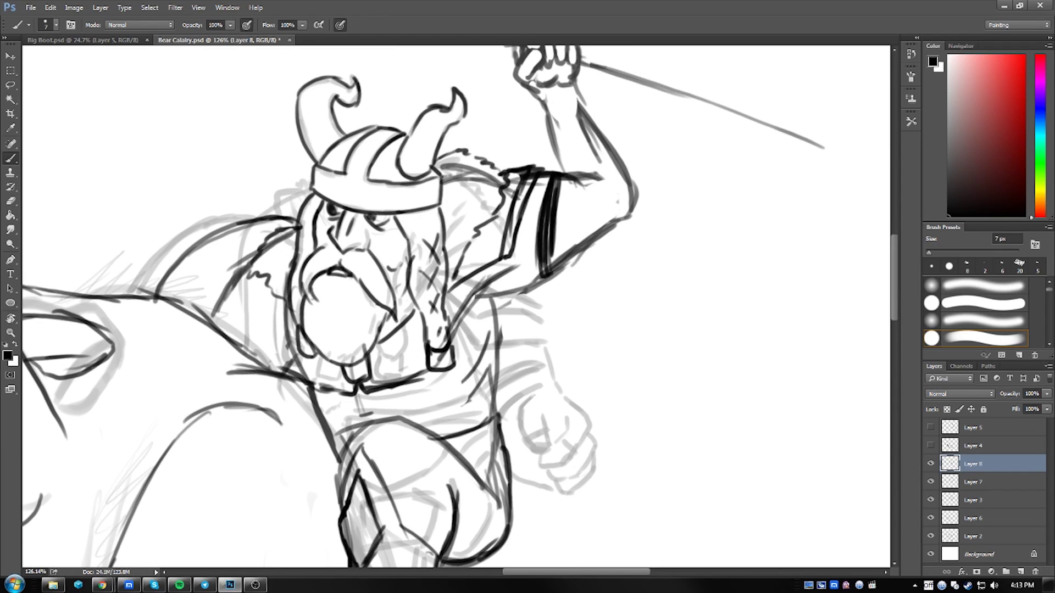
Clean up the raised forearm on Layer 7 and ink its outline with a bracer edge below the wrist
{"action": "key", "text": "e"}
{"action": "key", "text": "alt+bracketleft"}
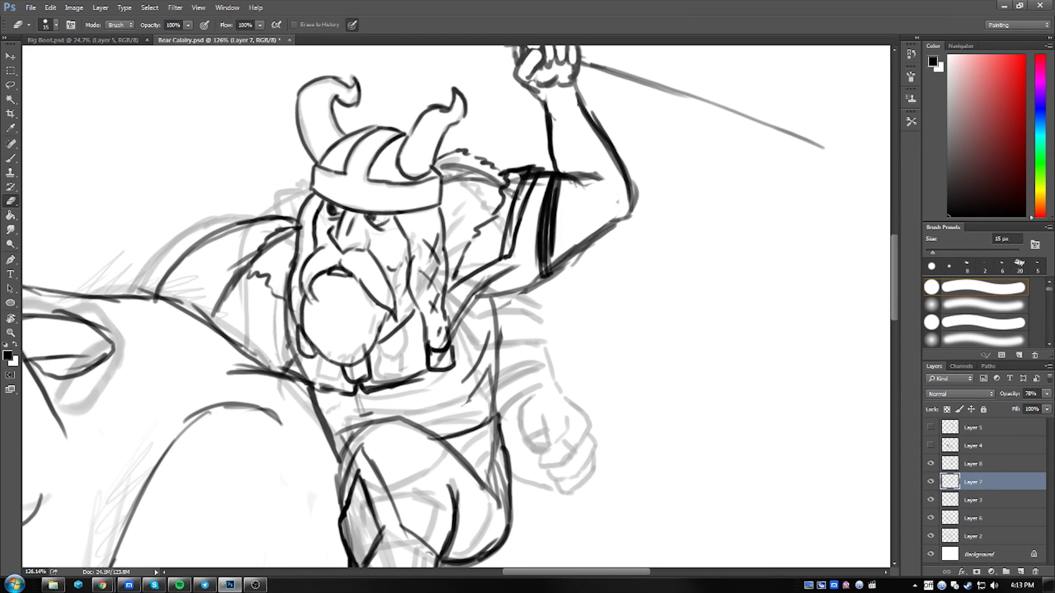
{"action": "key", "text": "b"}
{"action": "scroll", "coordinate": [577, 198], "scroll_direction": "up", "scroll_amount": 2}
{"action": "left_click_drag", "start_coordinate": [552, 194], "coordinate": [602, 177]}
{"action": "left_click_drag", "start_coordinate": [546, 144], "coordinate": [555, 212]}
{"action": "left_click_drag", "start_coordinate": [582, 134], "coordinate": [613, 179]}
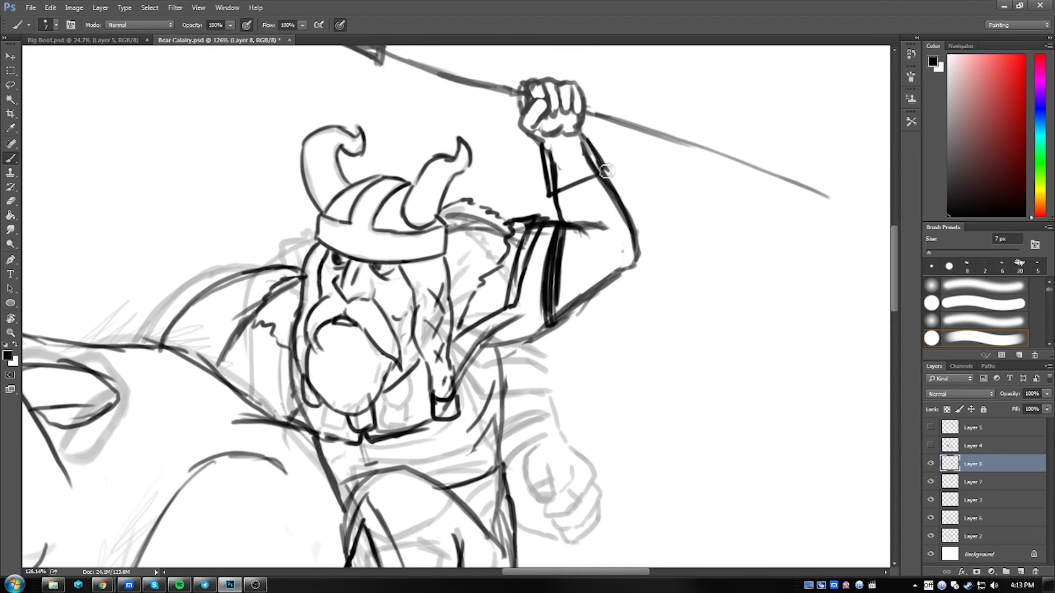
Erase overlapping lines around the raised forearm and hide the old sketch on Layer 3
{"action": "key", "text": "e"}
{"action": "key", "text": "alt+bracketright"}
{"action": "left_click_drag", "start_coordinate": [595, 170], "coordinate": [510, 50]}
{"action": "key", "text": "alt+bracketleft"}
{"action": "key", "text": "alt+bracketleft"}
{"action": "key", "text": "ctrl+comma"}
On Layer 8, ink a cape billowing behind the rider with a wavy fur border and inner folds
{"action": "key", "text": "b"}
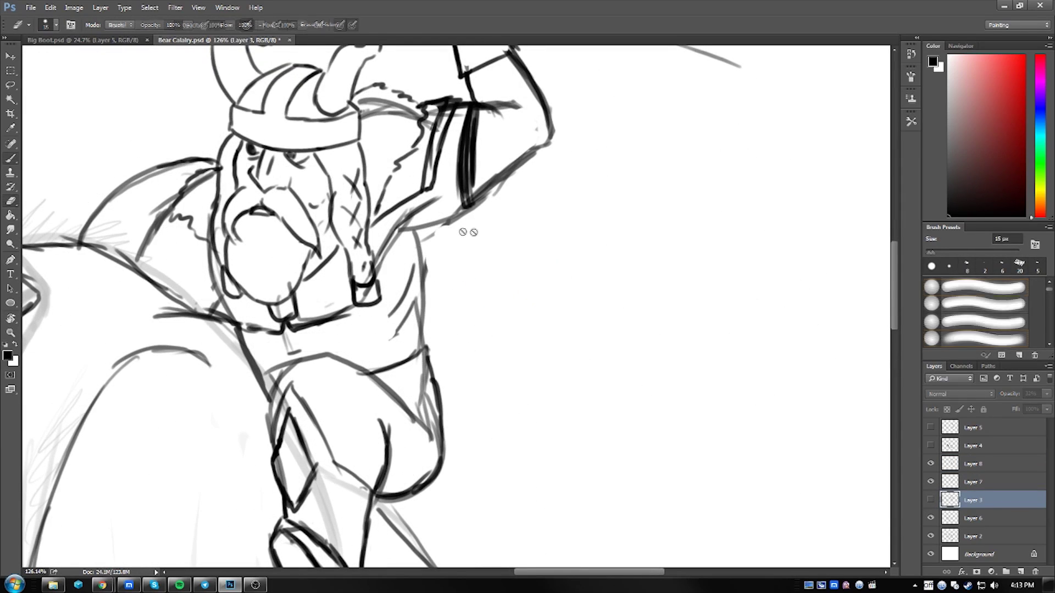
{"action": "key", "text": "alt+bracketright"}
{"action": "key", "text": "alt+bracketright"}
{"action": "left_click_drag", "start_coordinate": [467, 213], "coordinate": [497, 254]}
{"action": "left_click_drag", "start_coordinate": [514, 274], "coordinate": [574, 325]}
{"action": "left_click_drag", "start_coordinate": [587, 377], "coordinate": [594, 382]}
{"action": "left_click_drag", "start_coordinate": [595, 408], "coordinate": [606, 450]}
{"action": "left_click_drag", "start_coordinate": [409, 524], "coordinate": [492, 512]}
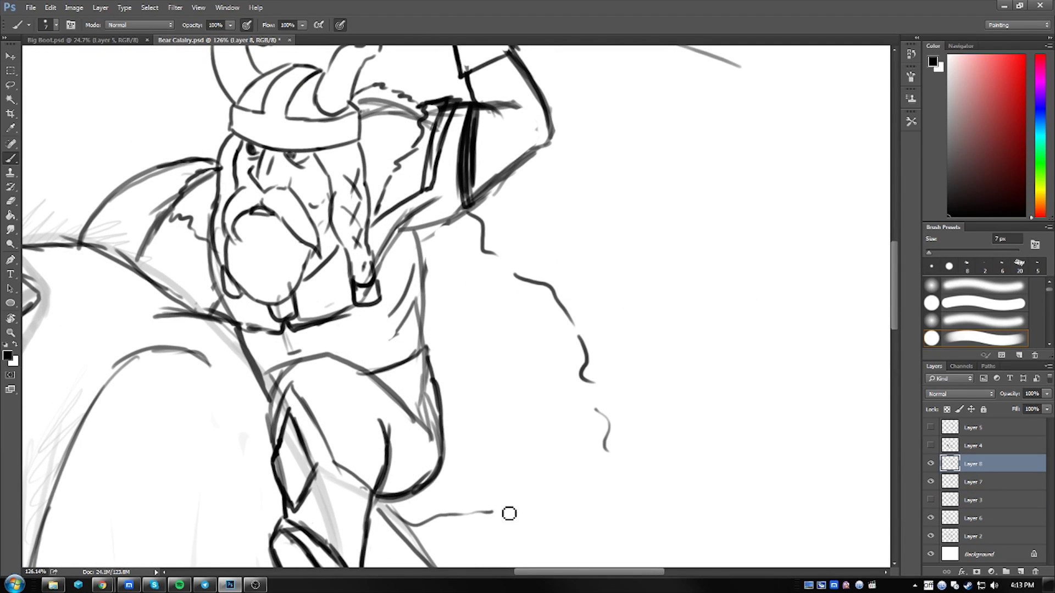
{"action": "left_click_drag", "start_coordinate": [478, 277], "coordinate": [582, 471]}
{"action": "left_click_drag", "start_coordinate": [443, 259], "coordinate": [548, 472]}
{"action": "left_click_drag", "start_coordinate": [482, 405], "coordinate": [503, 436]}
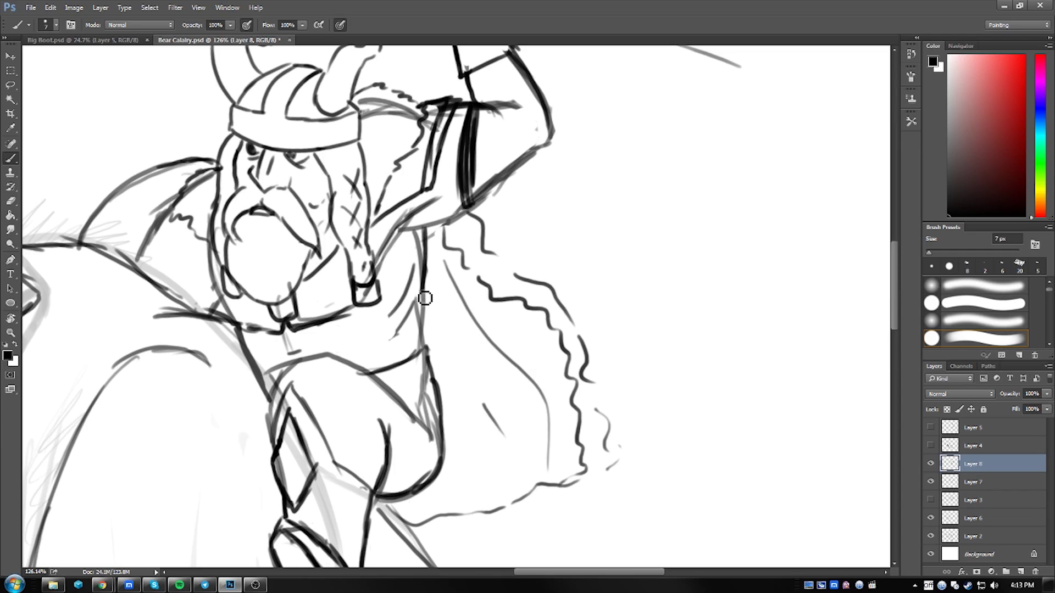
Ink the rider's side and torso fold, erase stray lines below the beard, and define the underarm edge
{"action": "left_click_drag", "start_coordinate": [424, 289], "coordinate": [362, 360]}
{"action": "key", "text": "e"}
{"action": "left_click_drag", "start_coordinate": [255, 329], "coordinate": [312, 328]}
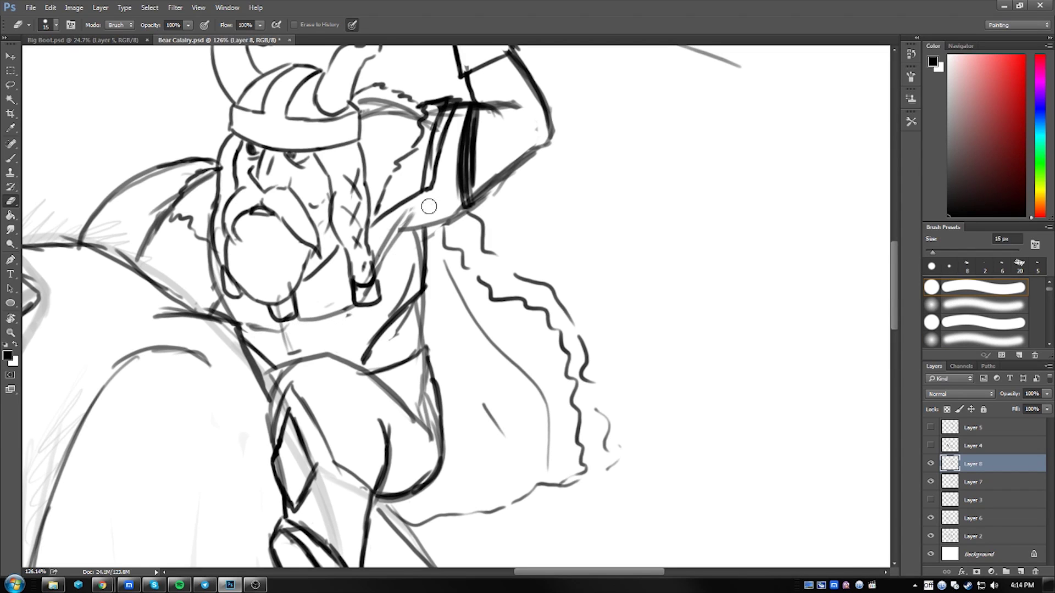
{"action": "key", "text": "b"}
{"action": "mouse_move", "coordinate": [380, 220]}
{"action": "left_mouse_down"}
{"action": "mouse_move", "coordinate": [423, 229]}
{"action": "mouse_move", "coordinate": [426, 347]}
{"action": "left_mouse_up"}
{"action": "mouse_move", "coordinate": [549, 385]}
{"action": "left_mouse_down"}
{"action": "mouse_move", "coordinate": [447, 318]}
{"action": "mouse_move", "coordinate": [362, 231]}
{"action": "left_mouse_up"}
{"action": "mouse_move", "coordinate": [503, 234]}
{"action": "left_mouse_down"}
{"action": "mouse_move", "coordinate": [483, 294]}
{"action": "mouse_move", "coordinate": [492, 311]}
{"action": "left_mouse_up"}
Shade the dark panel at the rider's hip and the area under the beard with a semi-transparent brush
{"action": "key", "text": "r"}
{"action": "left_click_drag", "start_coordinate": [516, 263], "coordinate": [472, 308]}
{"action": "mouse_move", "coordinate": [255, 278]}
{"action": "left_mouse_down"}
{"action": "mouse_move", "coordinate": [286, 209]}
{"action": "mouse_move", "coordinate": [330, 181]}
{"action": "left_mouse_up"}
{"action": "key", "text": "b"}
{"action": "mouse_move", "coordinate": [329, 363]}
{"action": "left_mouse_down"}
{"action": "mouse_move", "coordinate": [297, 404]}
{"action": "mouse_move", "coordinate": [340, 394]}
{"action": "mouse_move", "coordinate": [362, 354]}
{"action": "left_mouse_up"}
{"action": "left_click_drag", "start_coordinate": [379, 324], "coordinate": [376, 264]}
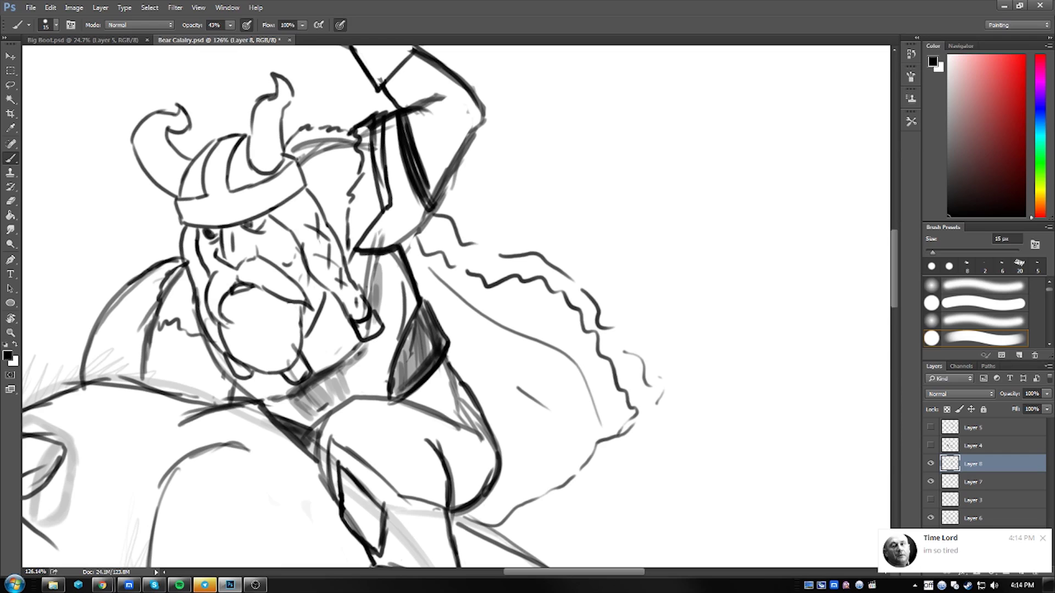
Ink strap lines by the rider's far shoulder and shade the shape behind it at 48% brush opacity
{"action": "key", "text": "e"}
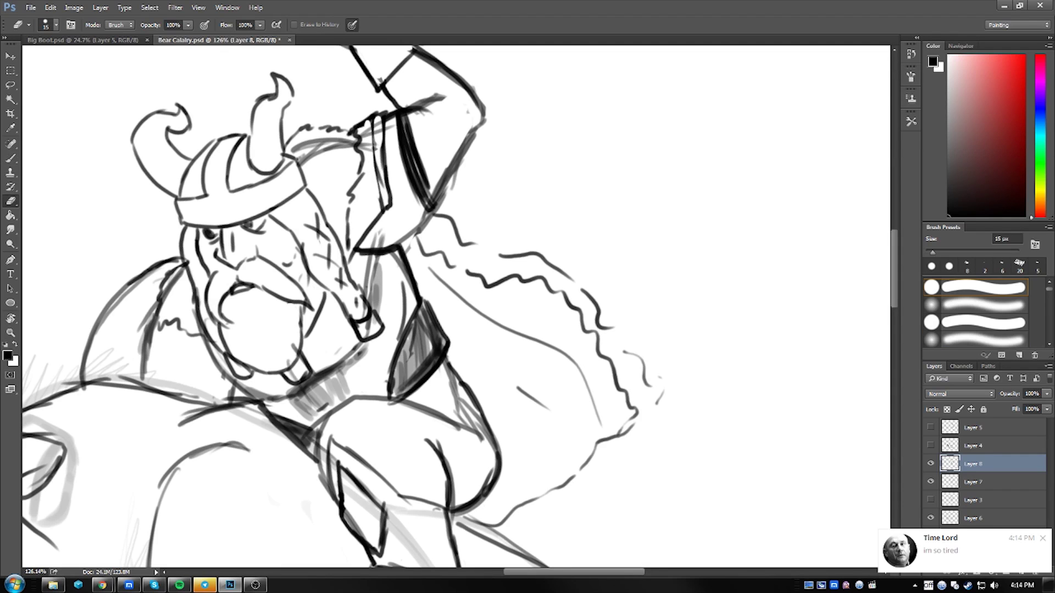
{"action": "key", "text": "r"}
{"action": "left_click_drag", "start_coordinate": [282, 260], "coordinate": [282, 349]}
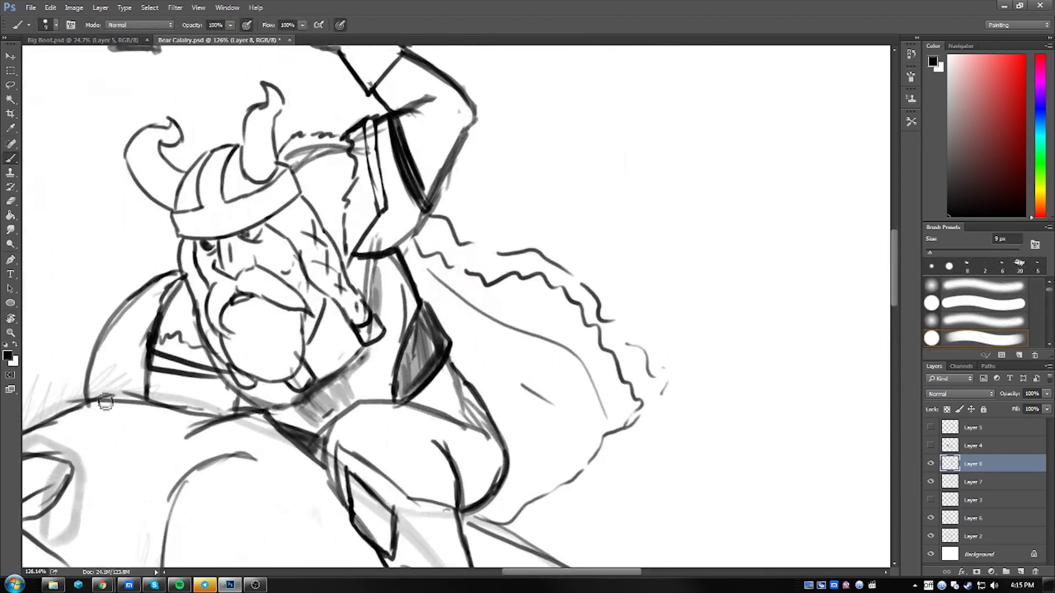
{"action": "mouse_move", "coordinate": [105, 403]}
{"action": "left_mouse_down"}
{"action": "mouse_move", "coordinate": [176, 277]}
{"action": "mouse_move", "coordinate": [138, 330]}
{"action": "mouse_move", "coordinate": [121, 385]}
{"action": "mouse_move", "coordinate": [159, 302]}
{"action": "mouse_move", "coordinate": [114, 356]}
{"action": "mouse_move", "coordinate": [118, 404]}
{"action": "left_mouse_up"}
{"action": "key", "text": "4"}
{"action": "key", "text": "8"}
{"action": "key", "text": "bracketright"}
{"action": "key", "text": "bracketright"}
{"action": "key", "text": "z"}
{"action": "left_click_drag", "start_coordinate": [549, 352], "coordinate": [458, 348]}
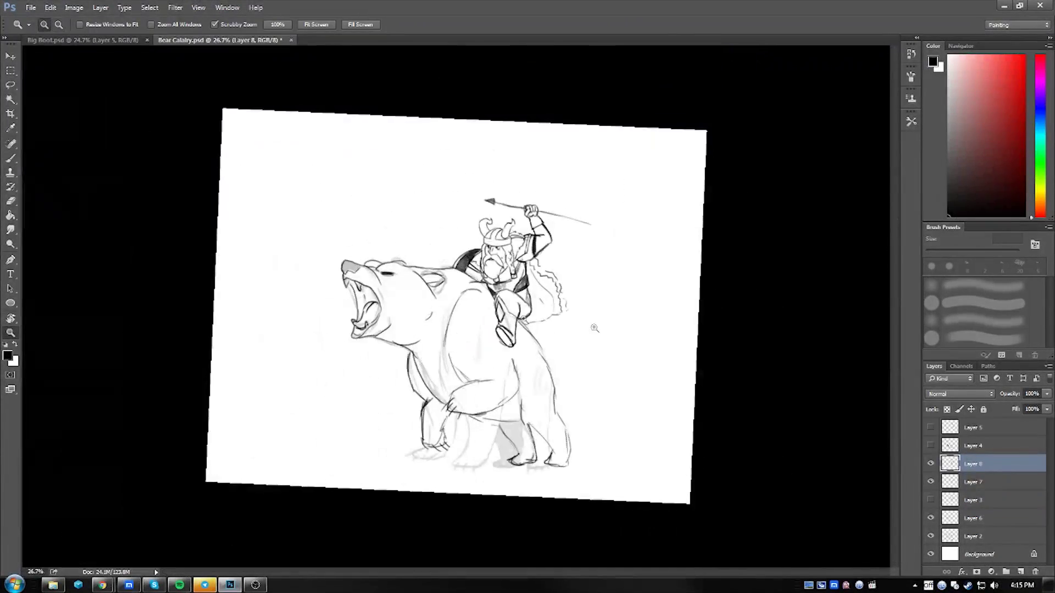
Show the bear's harness on Layer 4, check Layer 5, and adjust Layer 7's opacity
{"action": "left_click", "coordinate": [930, 445]}
{"action": "left_click", "coordinate": [930, 428]}
{"action": "left_click", "coordinate": [930, 427]}
{"action": "left_click_drag", "start_coordinate": [512, 275], "coordinate": [566, 275]}
{"action": "left_click", "coordinate": [972, 482]}
{"action": "left_click", "coordinate": [1047, 393]}
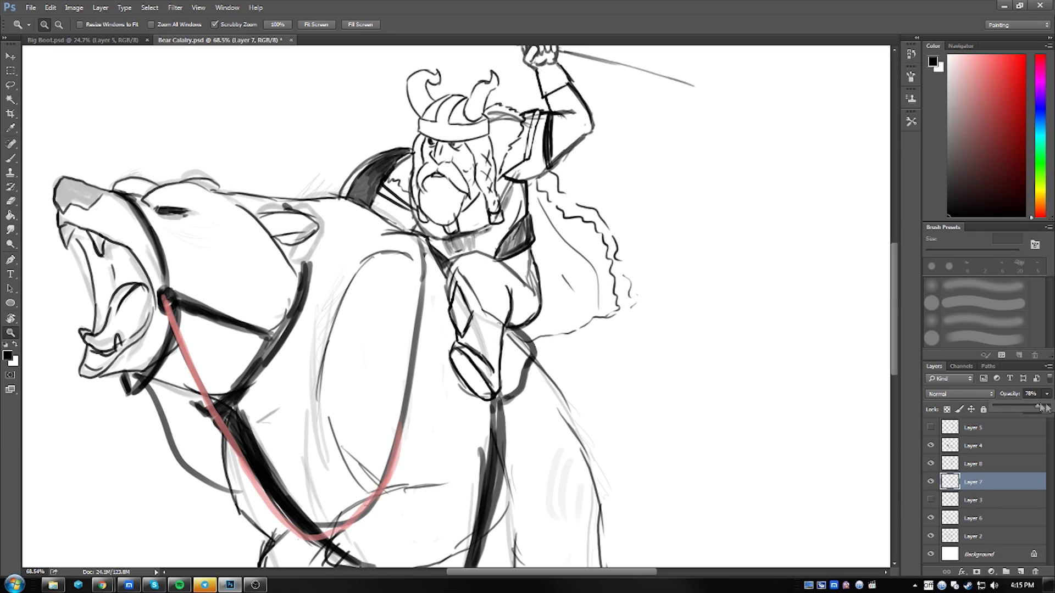
Delete the unused sketch layers: Layer 5, Layer 3 and Layer 2
{"action": "left_click", "coordinate": [972, 428]}
{"action": "left_click", "coordinate": [972, 500], "text": "ctrl"}
{"action": "left_click_drag", "start_coordinate": [973, 500], "coordinate": [1035, 572]}
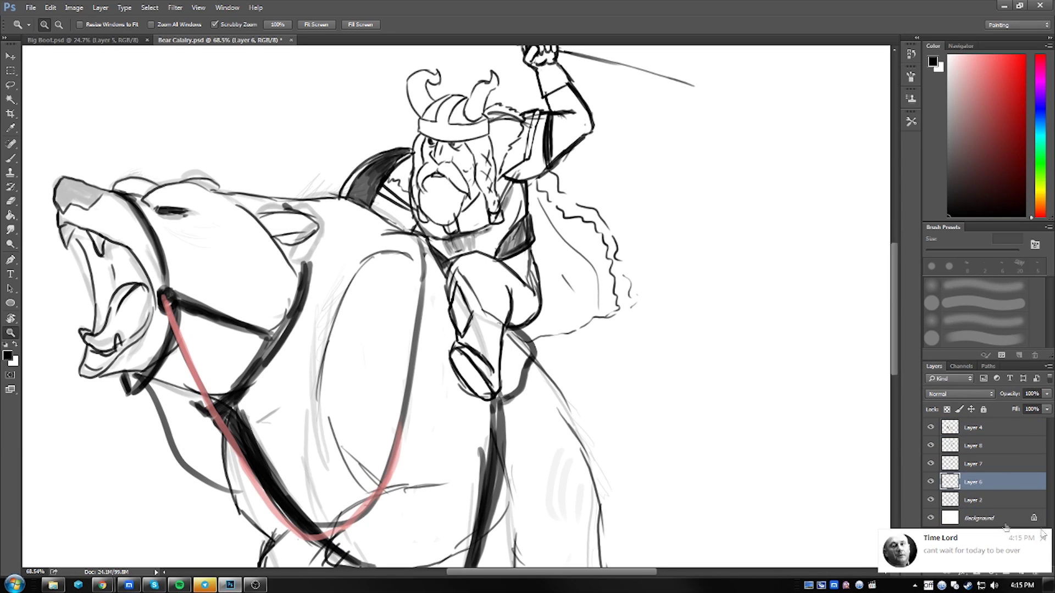
{"action": "left_click", "coordinate": [972, 499]}
{"action": "key", "text": "Delete"}
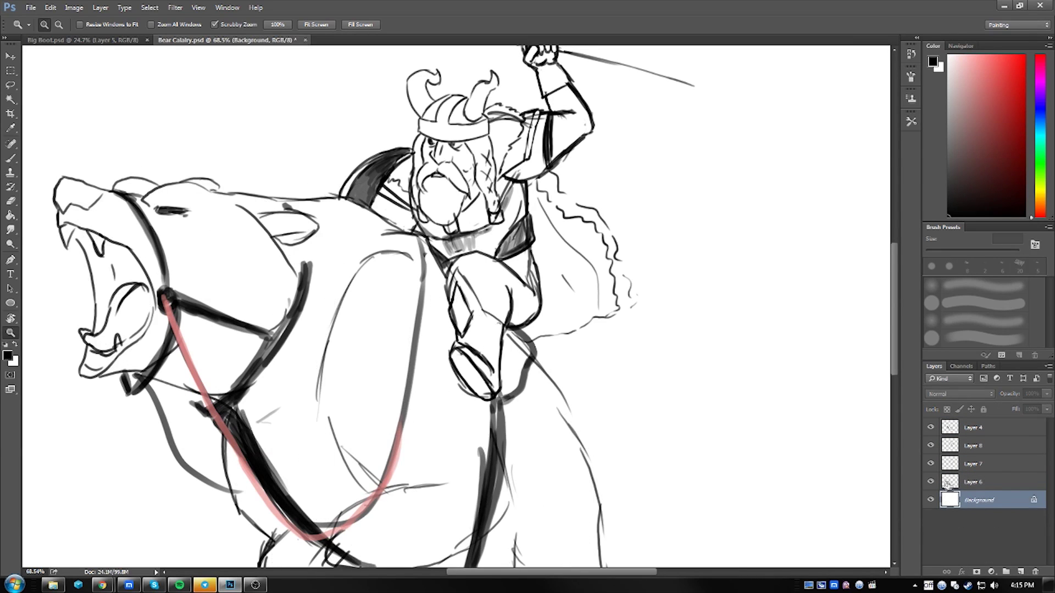
Toggle the visibility of Layer 4 to check its harness lines and make it the active layer
{"action": "left_click", "coordinate": [972, 464]}
{"action": "left_click", "coordinate": [930, 427]}
{"action": "left_click", "coordinate": [930, 427]}
{"action": "left_click", "coordinate": [972, 446]}
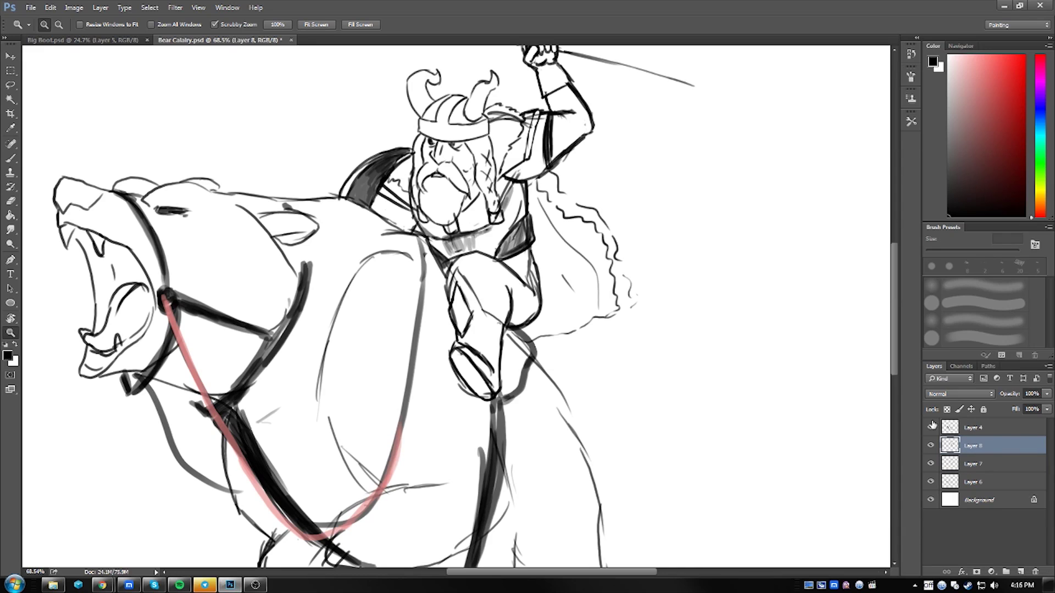
{"action": "left_click", "coordinate": [958, 427]}
{"action": "key", "text": "b"}
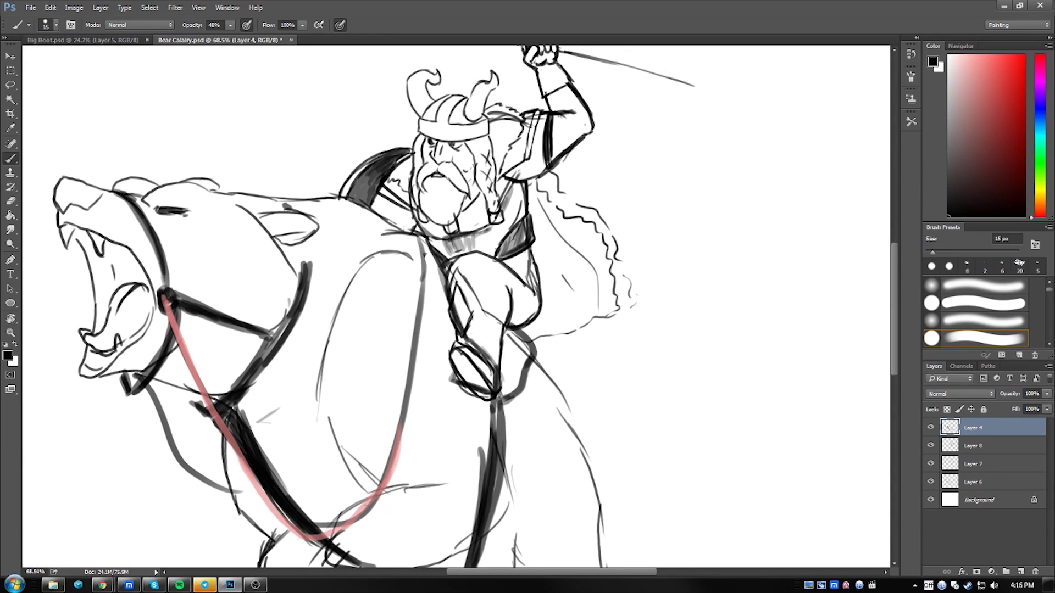
Erase the bear's chest strap, girth strap and the lower part of the red rein on Layer 4
{"action": "key", "text": "z"}
{"action": "mouse_move", "coordinate": [604, 269]}
{"action": "left_mouse_down"}
{"action": "mouse_move", "coordinate": [530, 269]}
{"action": "mouse_move", "coordinate": [599, 280]}
{"action": "mouse_move", "coordinate": [553, 286]}
{"action": "left_mouse_up"}
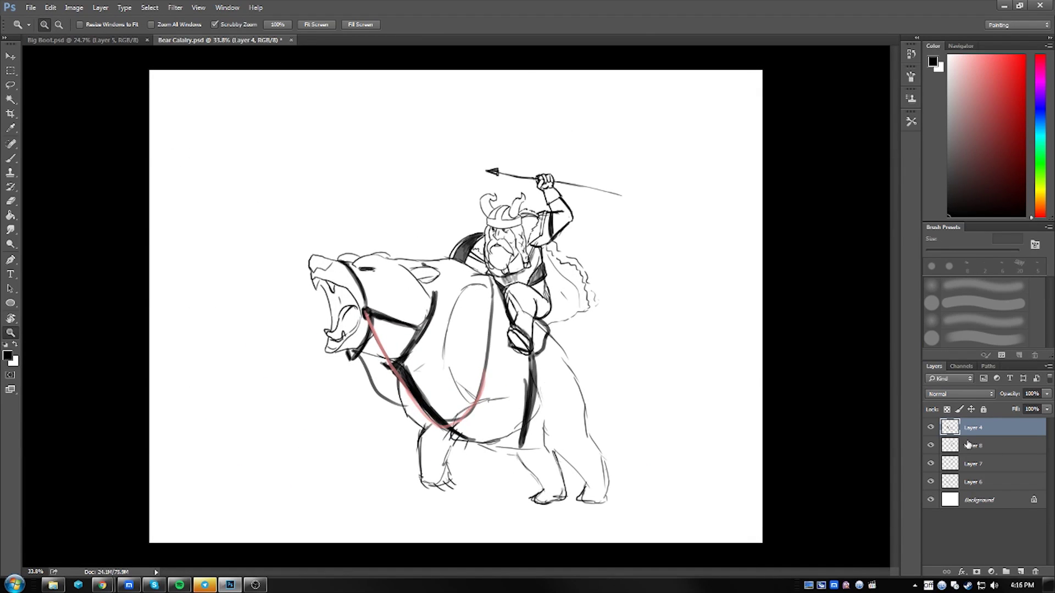
{"action": "key", "text": "e"}
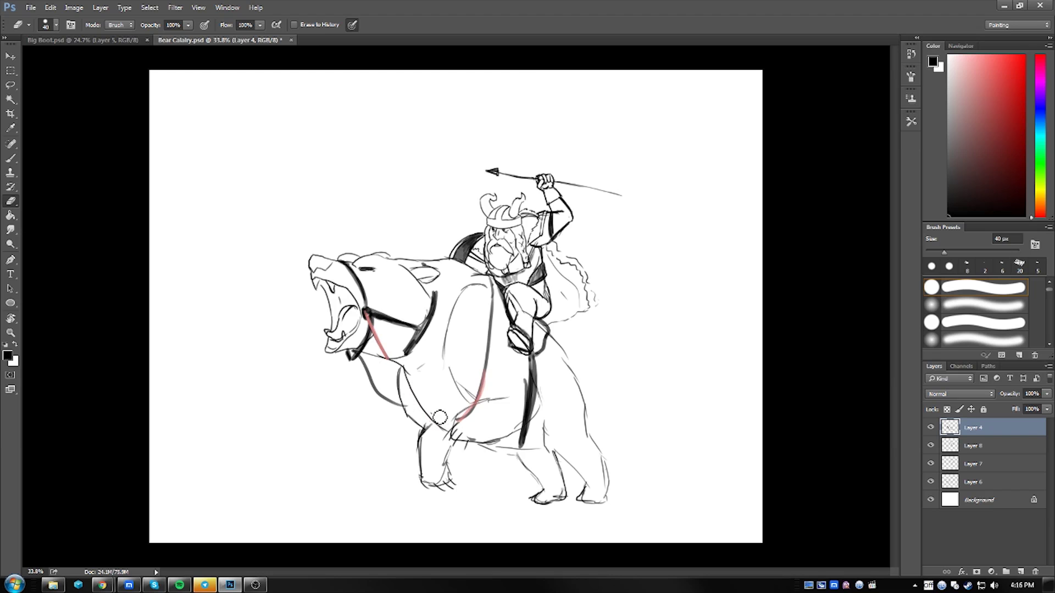
{"action": "left_click_drag", "start_coordinate": [527, 390], "coordinate": [519, 453]}
{"action": "key", "text": "b"}
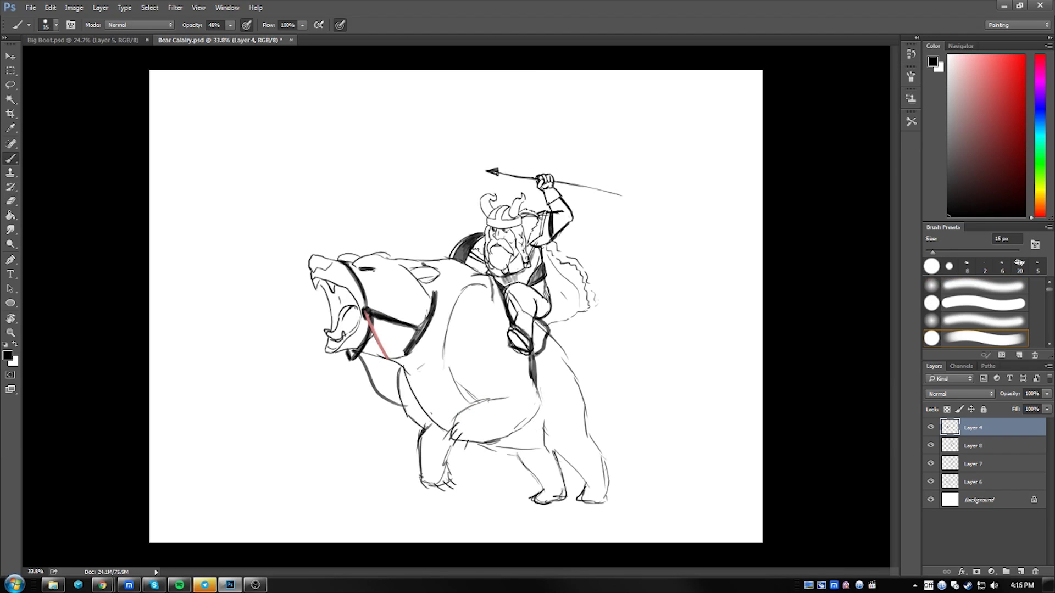
Repaint the chest and girth straps with a 25 px brush and draw a red rein from the muzzle to the rider
{"action": "key", "text": "space"}
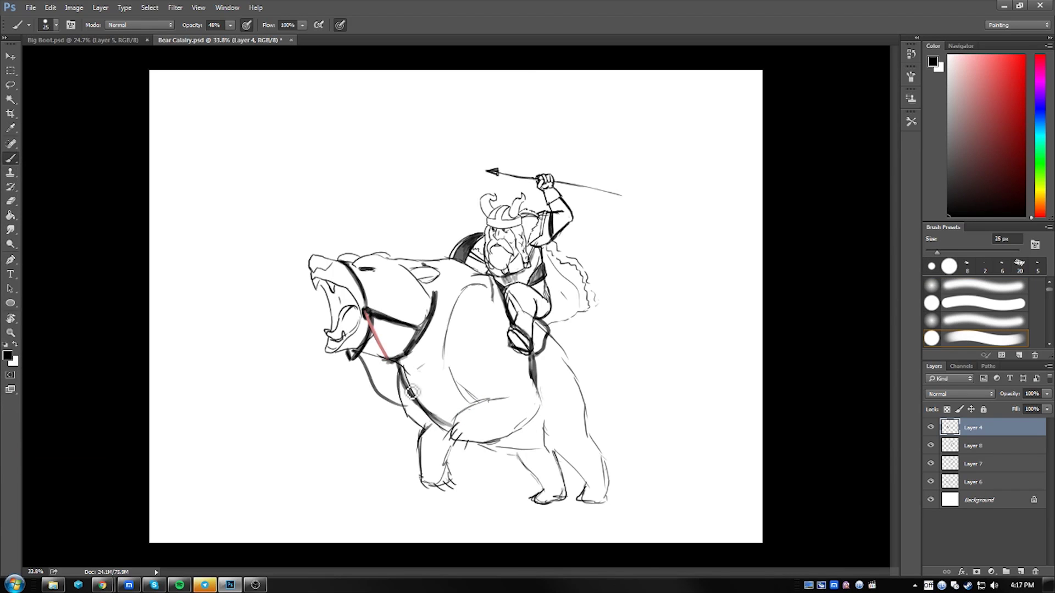
{"action": "mouse_move", "coordinate": [596, 357]}
{"action": "left_mouse_down"}
{"action": "mouse_move", "coordinate": [604, 346]}
{"action": "mouse_move", "coordinate": [511, 329]}
{"action": "mouse_move", "coordinate": [434, 295]}
{"action": "left_mouse_up"}
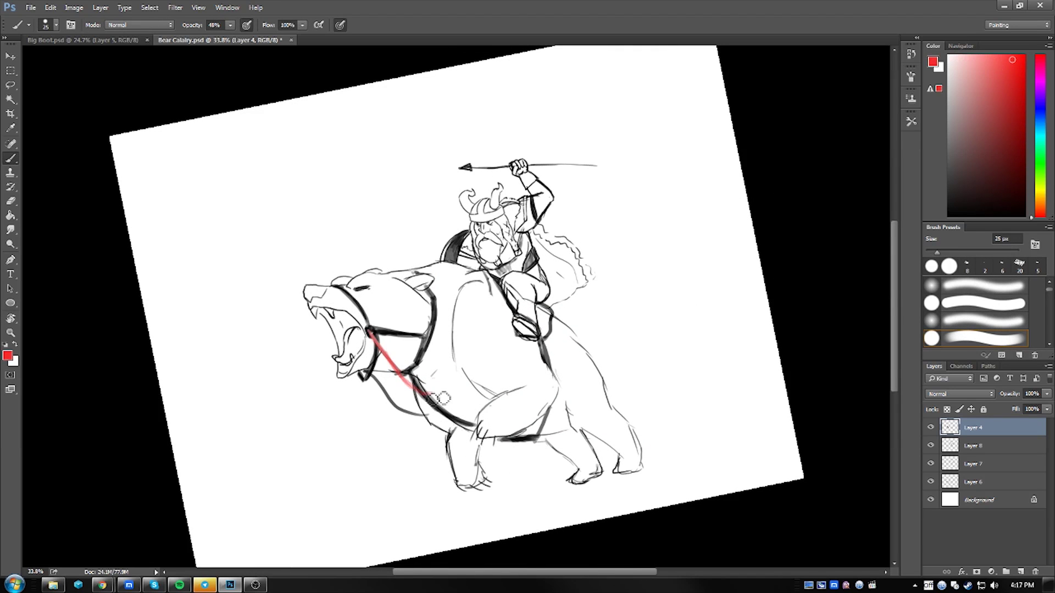
{"action": "left_click_drag", "start_coordinate": [493, 375], "coordinate": [425, 392]}
{"action": "key", "text": "e"}
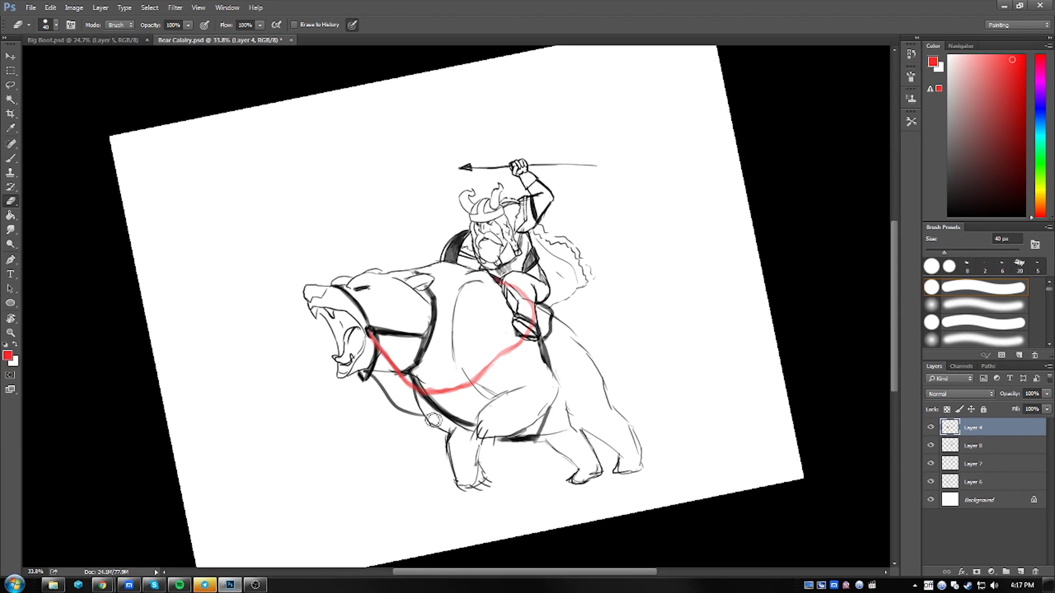
Rotate the canvas and paint the spear's head and shaft in red through the rider's fist, extending the shaft's end
{"action": "key", "text": "r"}
{"action": "mouse_move", "coordinate": [608, 252]}
{"action": "left_mouse_down"}
{"action": "mouse_move", "coordinate": [677, 405]}
{"action": "mouse_move", "coordinate": [668, 385]}
{"action": "left_mouse_up"}
{"action": "key", "text": "b"}
{"action": "left_click_drag", "start_coordinate": [602, 218], "coordinate": [620, 252]}
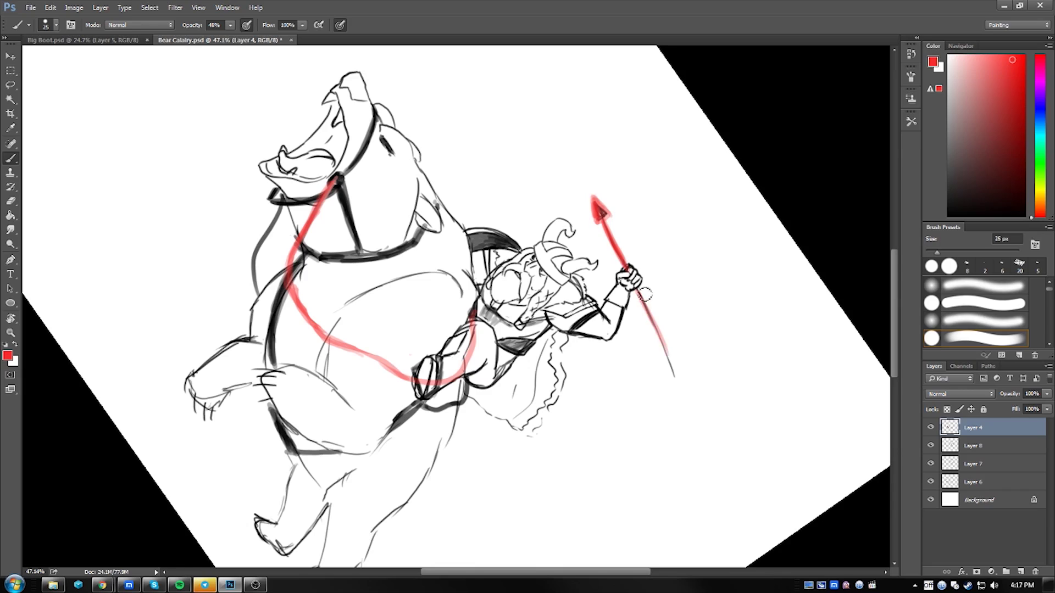
{"action": "left_click_drag", "start_coordinate": [674, 378], "coordinate": [693, 406]}
{"action": "key", "text": "ctrl+space"}
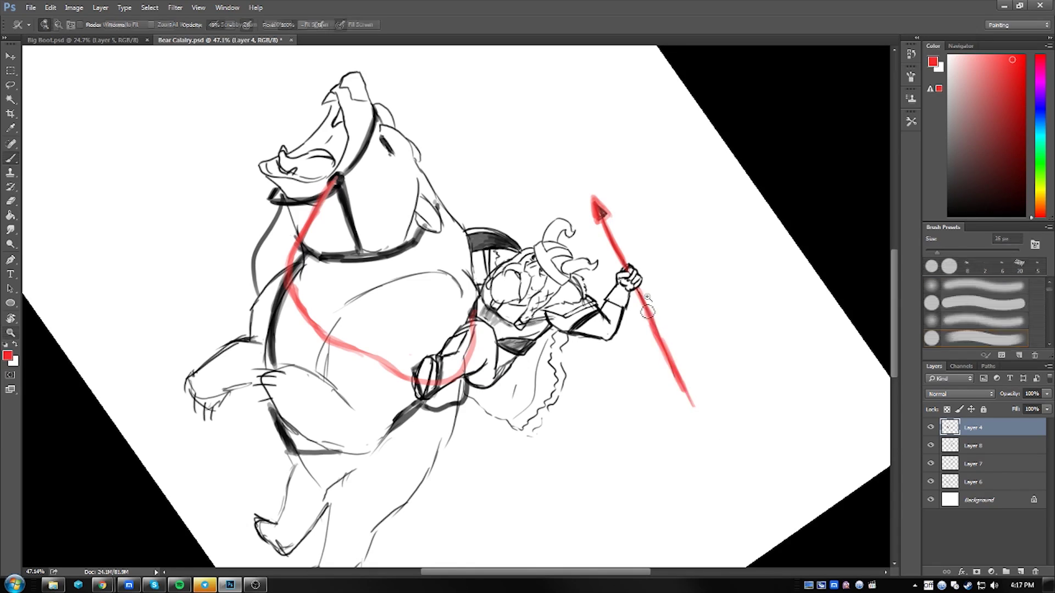